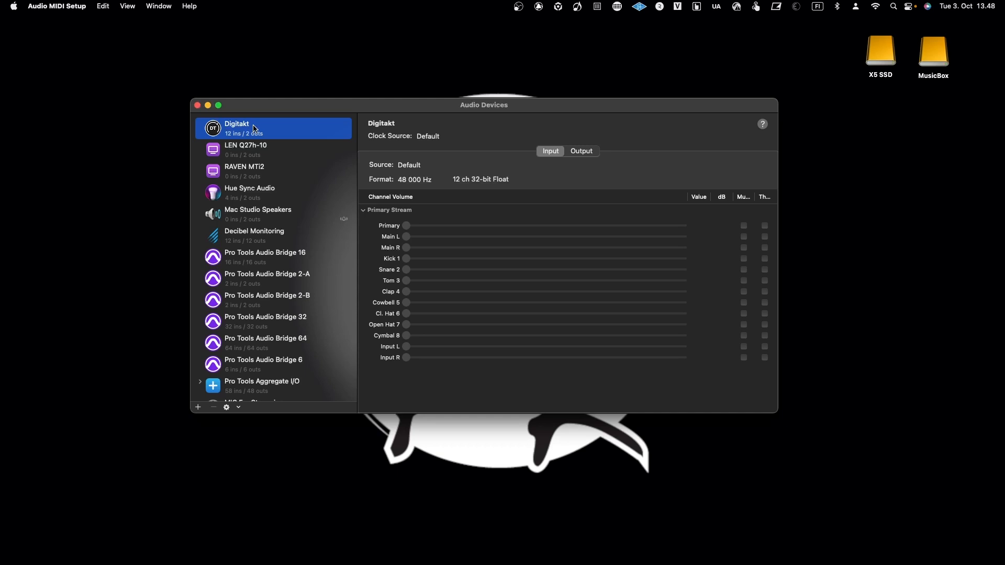
- Examine the output channels of the Digitakt audio device, then return to its input channels
click(574, 152)
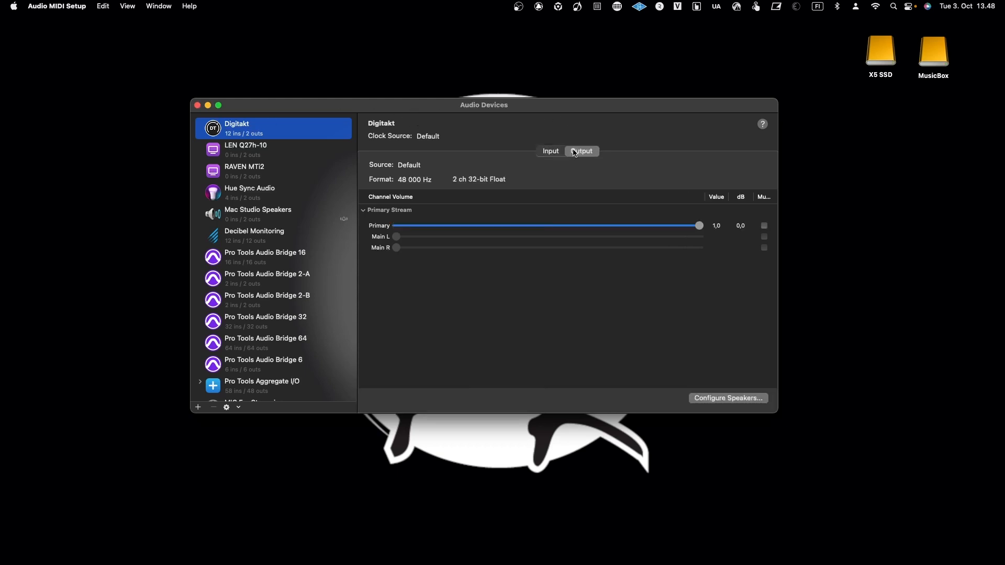
click(555, 153)
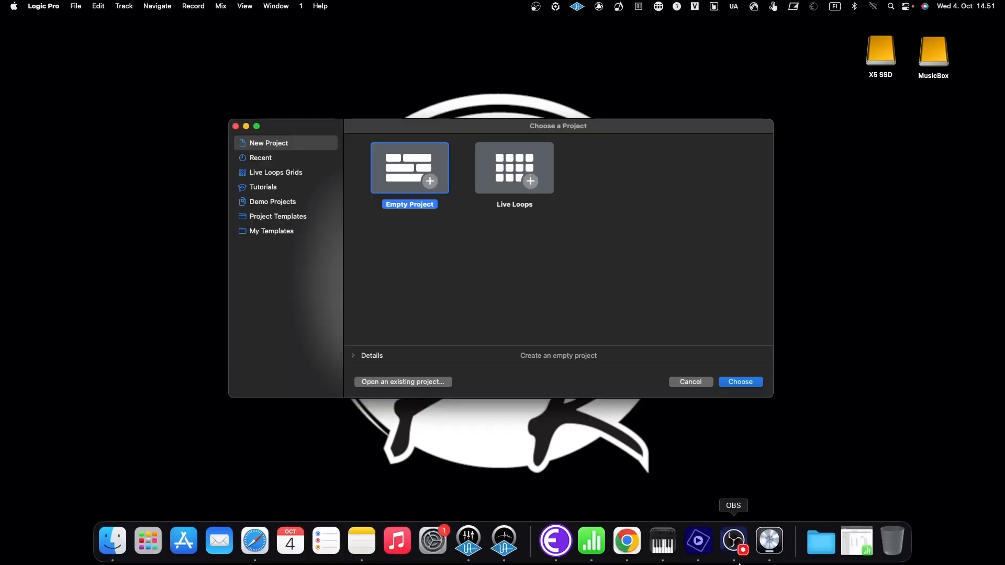
- Create an empty Logic Pro project with two audio tracks
click(746, 381)
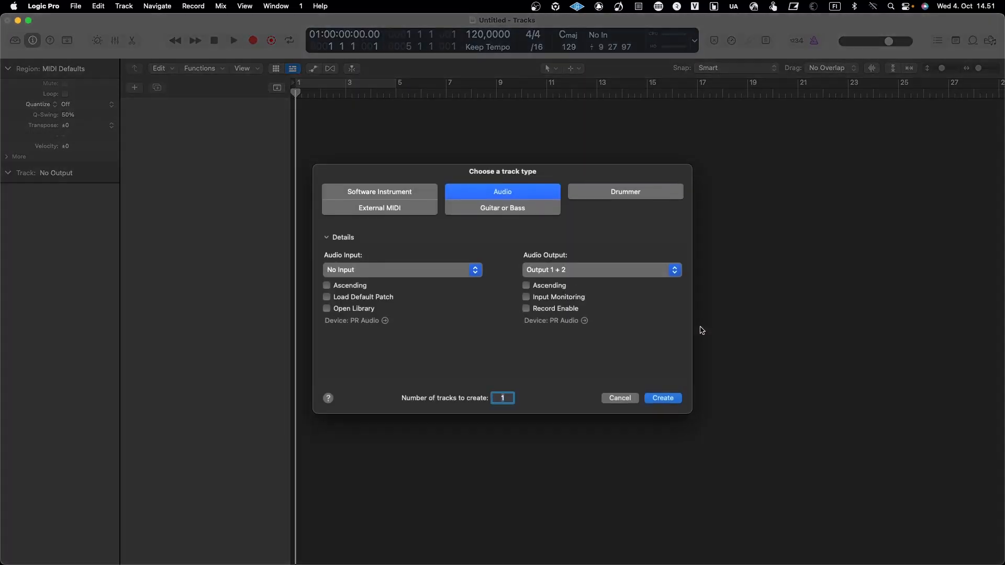
click(508, 394)
double_click(509, 395)
text(2)
key(Return)
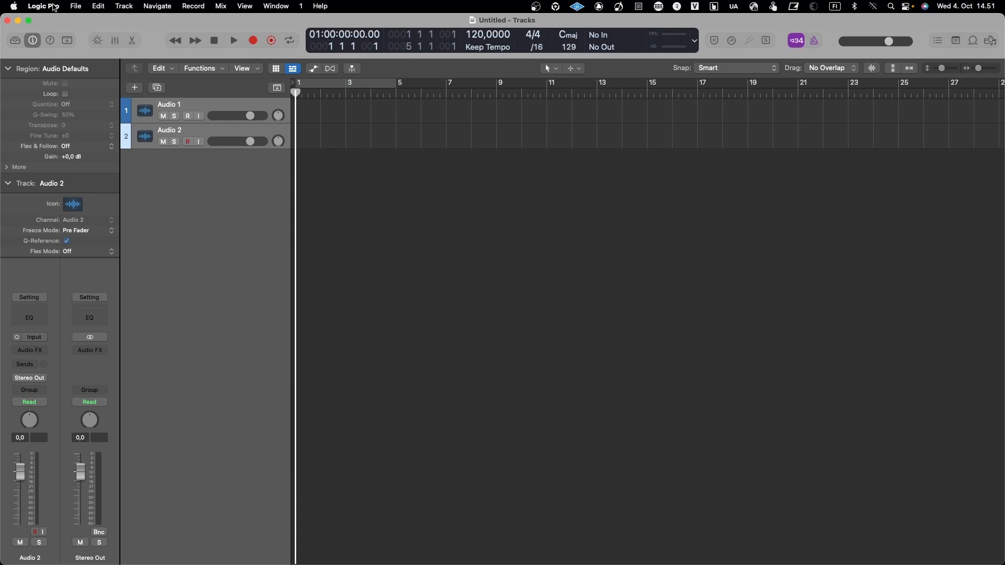
- Set the Digitakt as the project's audio output and input device, apply the change and close the settings
click(54, 7)
mouse_move(52, 38)
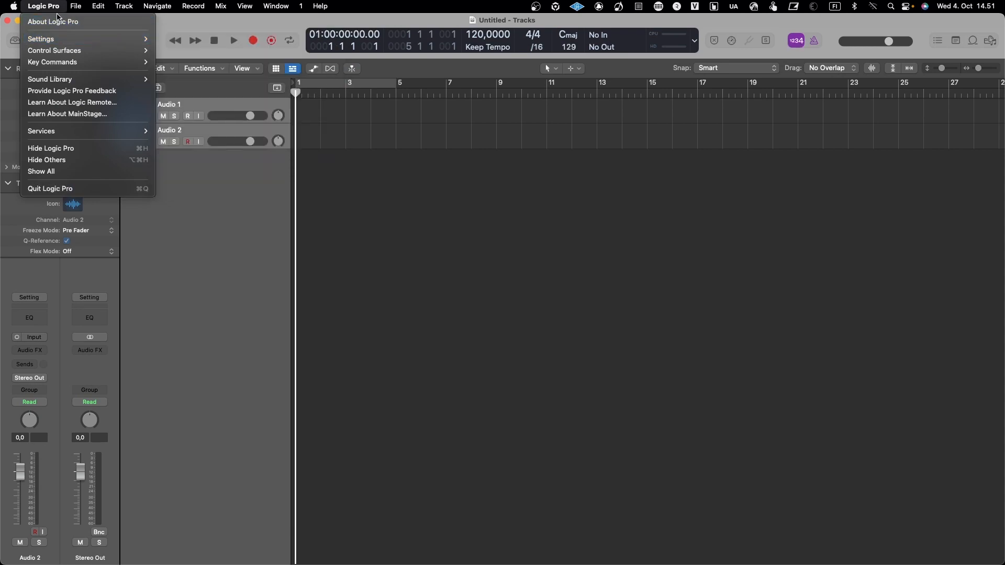
click(192, 53)
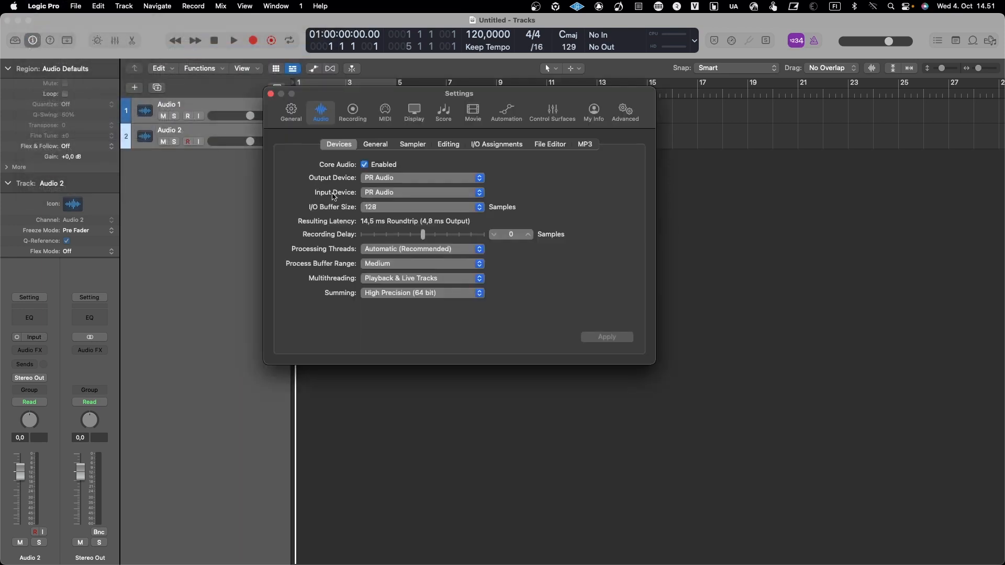
click(390, 179)
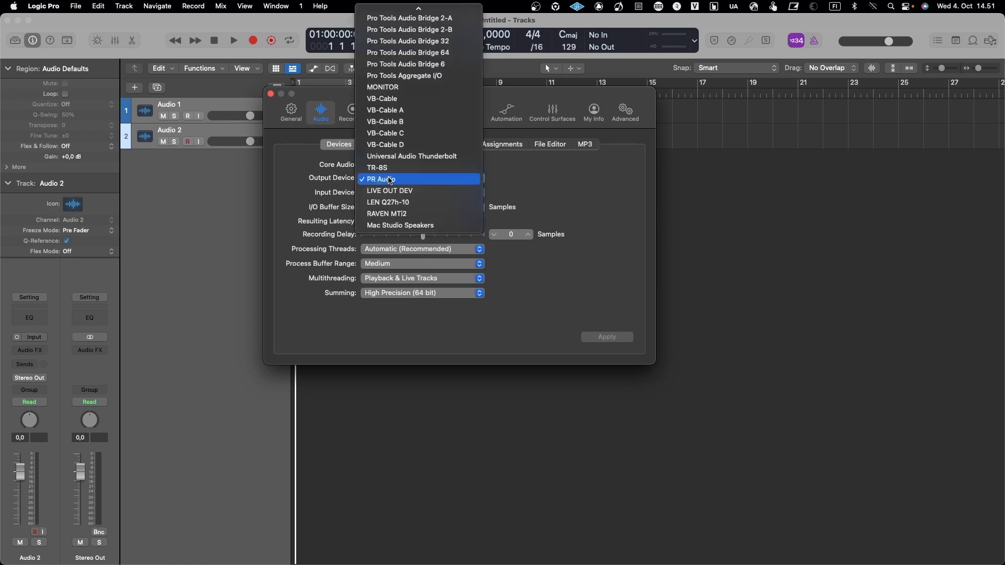
scroll(390, 168, up, 3)
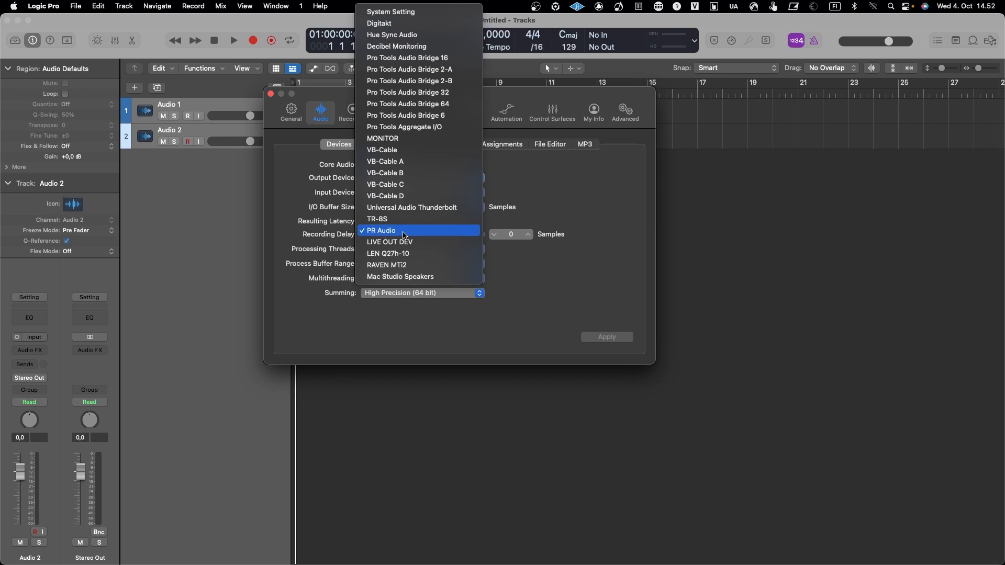
click(410, 28)
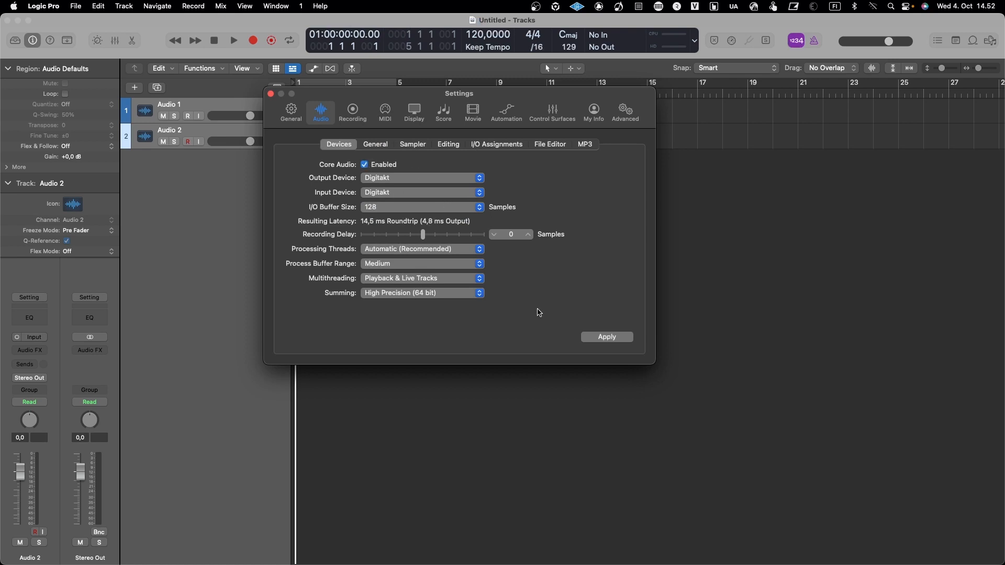
click(600, 341)
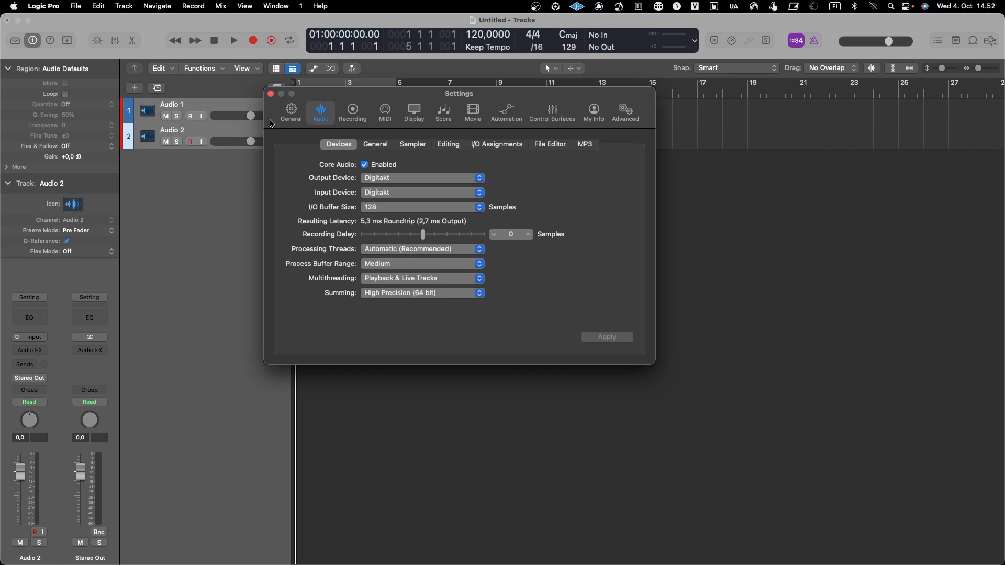
click(270, 94)
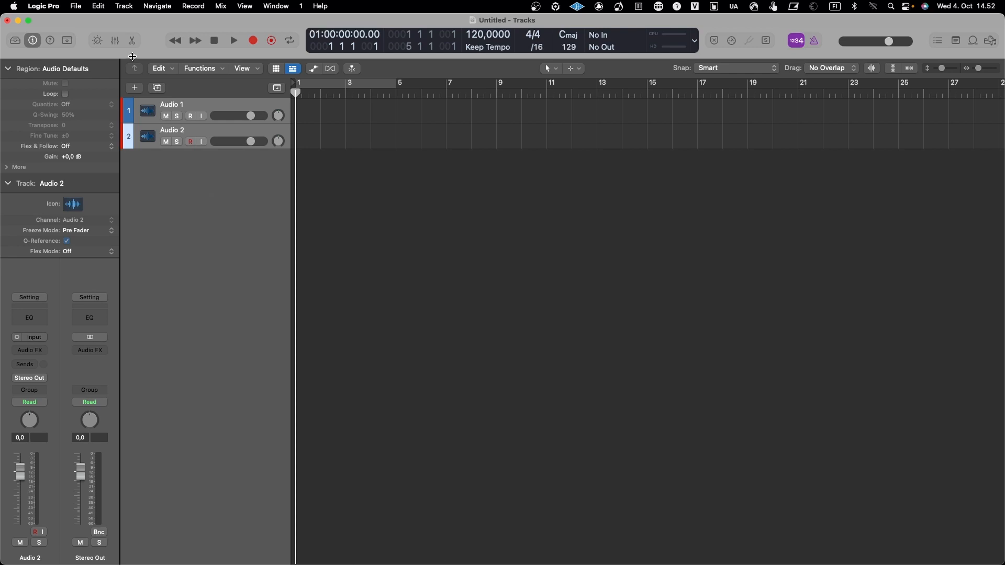
- Show the mixer and set the input format of both audio channels to stereo
click(116, 43)
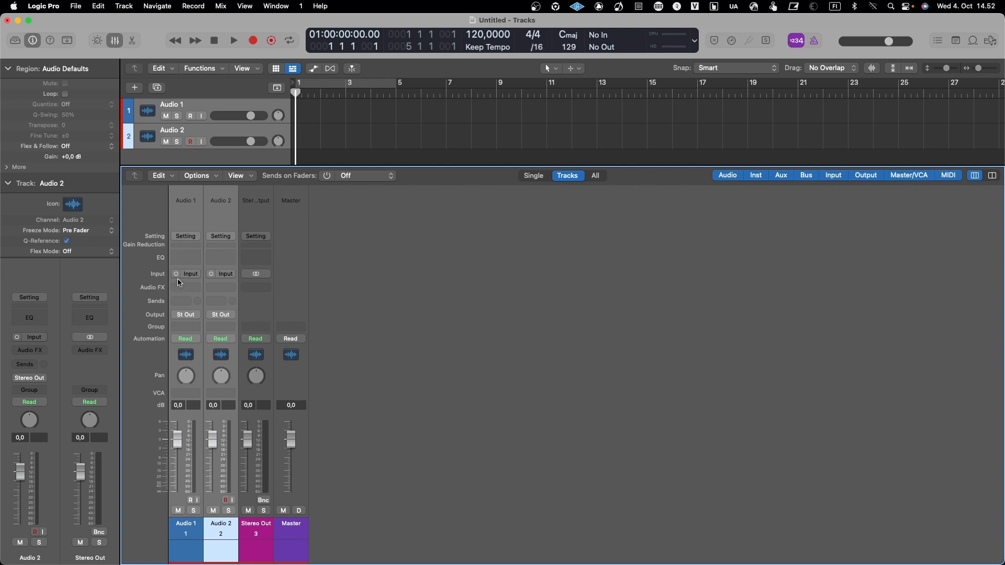
click(212, 275)
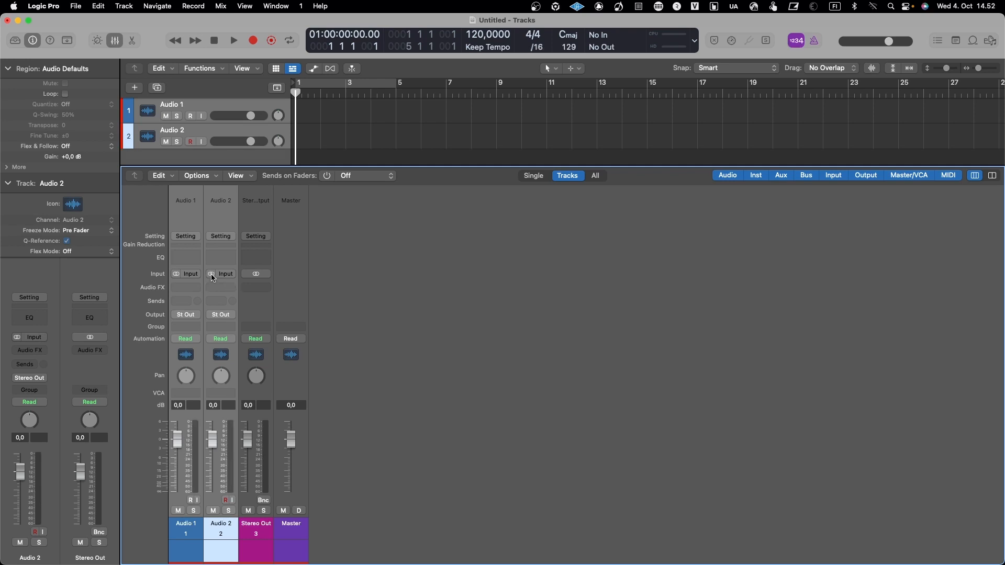
- Rename the second audio track to Audio Stereo
double_click(190, 130)
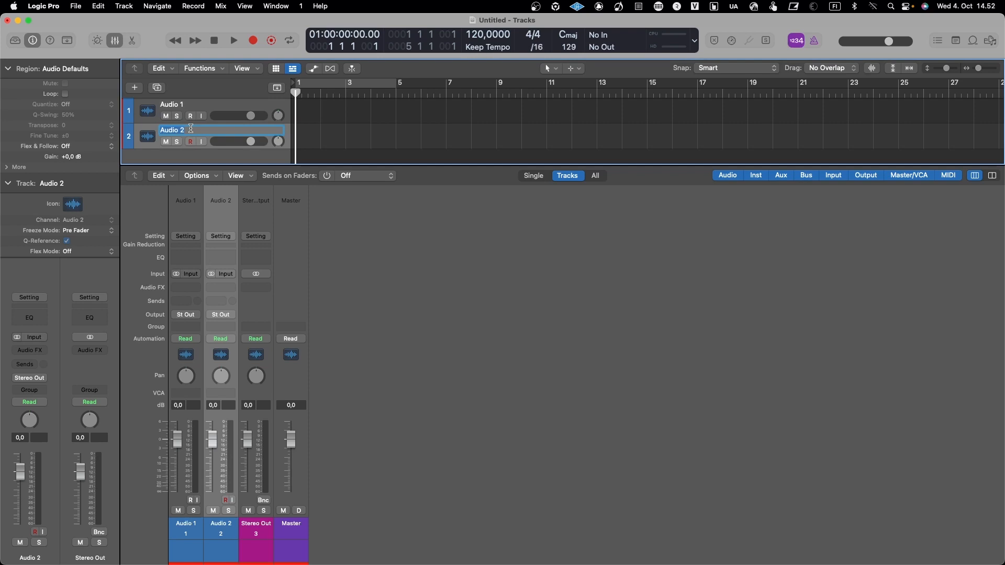
key(Right)
key(BackSpace)
text(Stereo)
key(Return)
- Rename the first audio track to Audio Mono
click(201, 104)
double_click(201, 104)
key(Right)
key(BackSpace)
text(Mono)
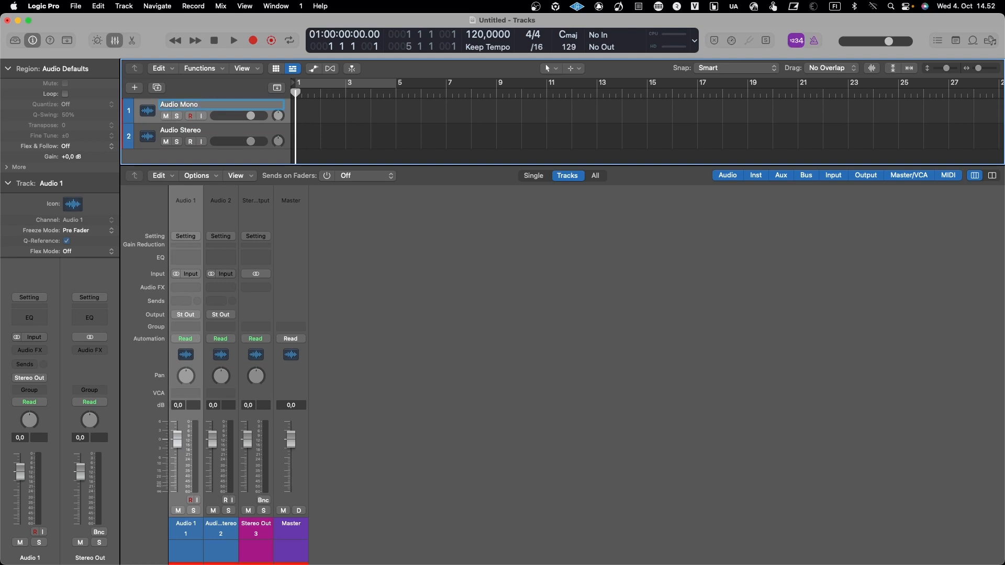
key(Return)
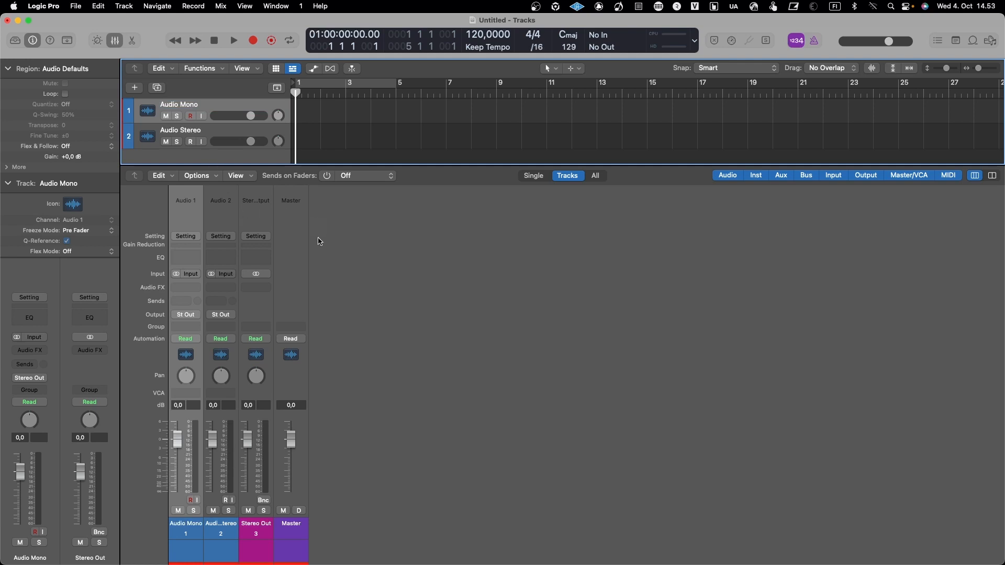
- Review the stereo input pairs available for the Audio Mono channel without assigning one
click(188, 274)
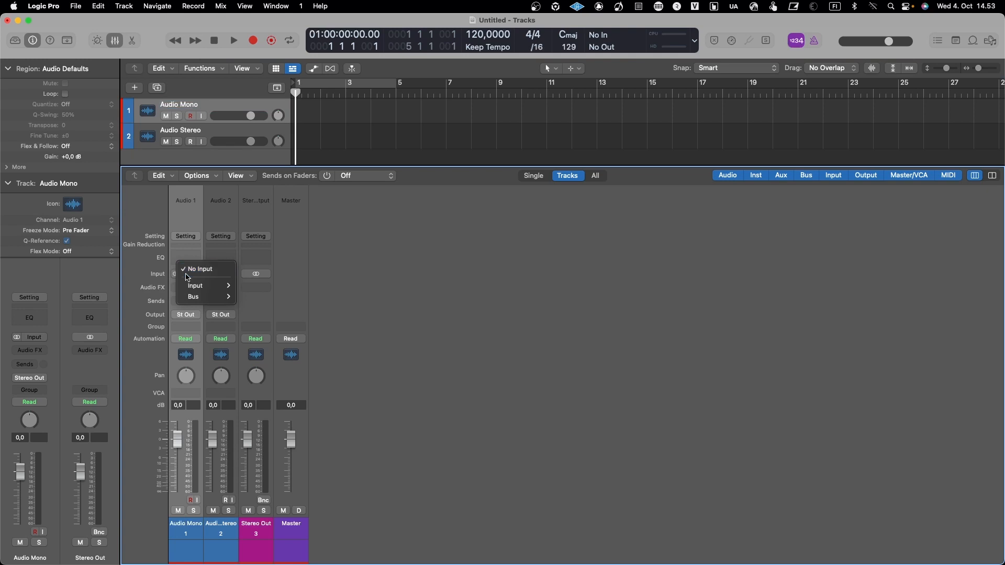
mouse_move(204, 290)
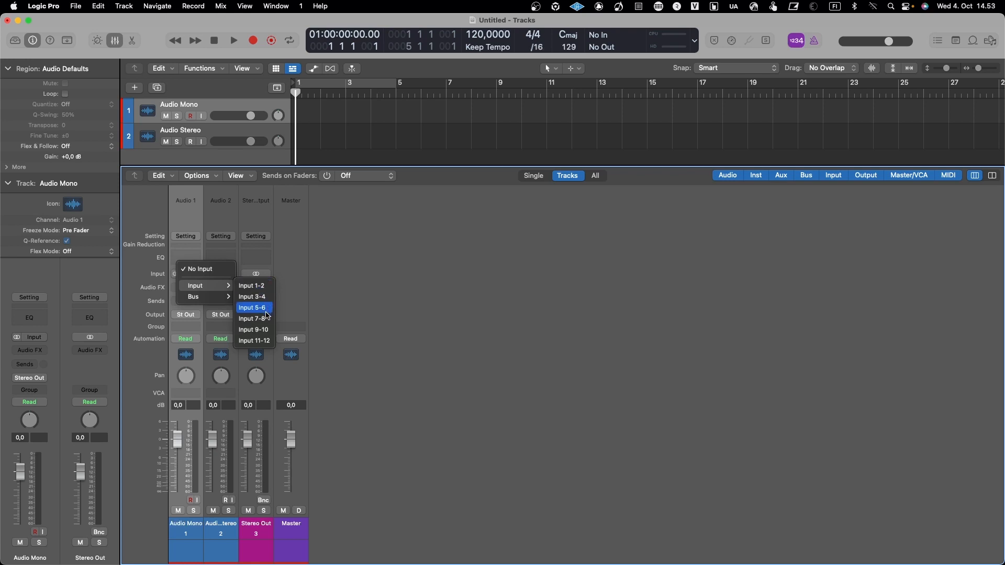
click(349, 308)
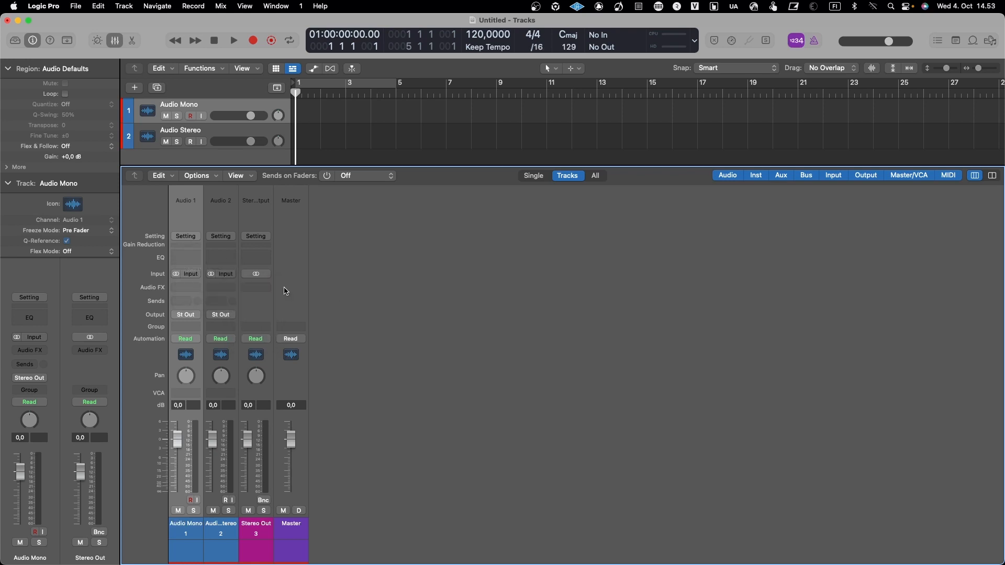
- Switch the Audio Mono channel's input format to mono and review its available single inputs
click(177, 274)
click(187, 277)
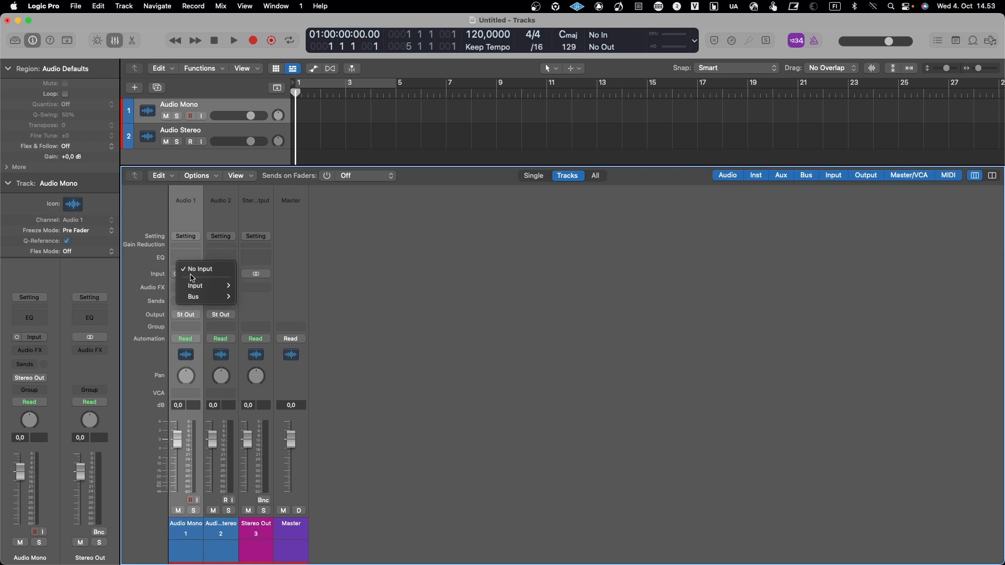
mouse_move(219, 288)
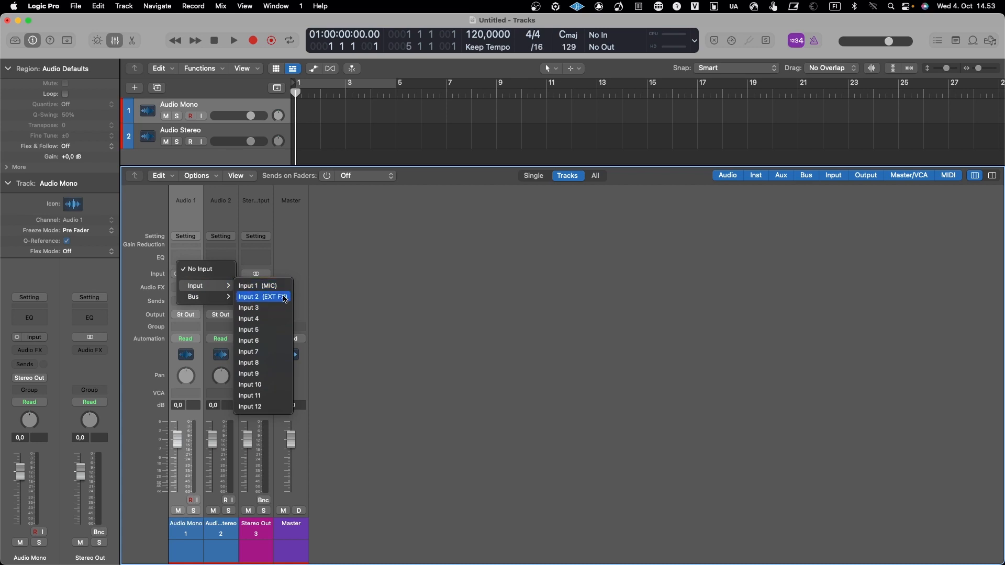
click(347, 288)
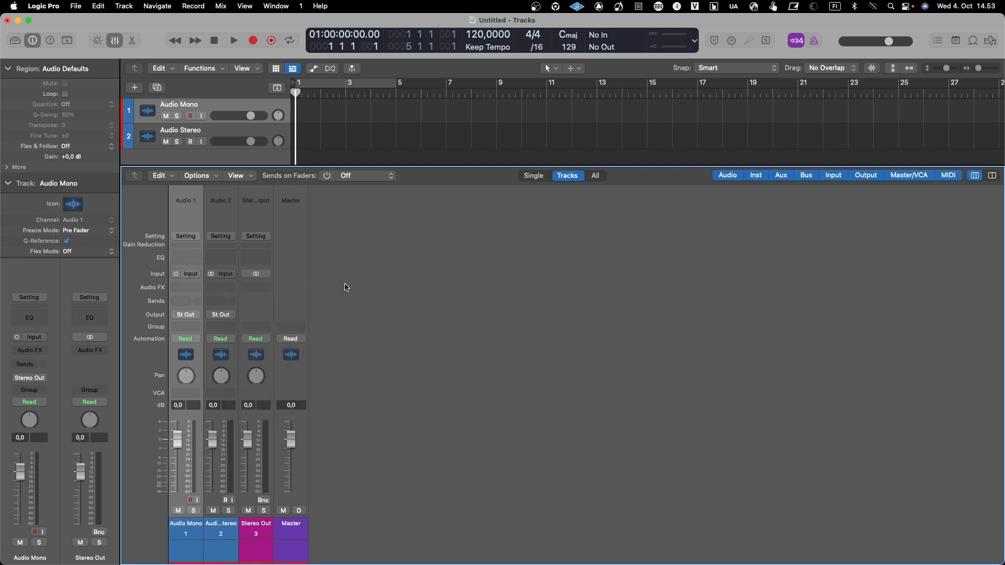
- Open the mixer's I/O Labels window and enable the user labels IN LEFT and IN RIGHT for Inputs 11 and 12
click(212, 177)
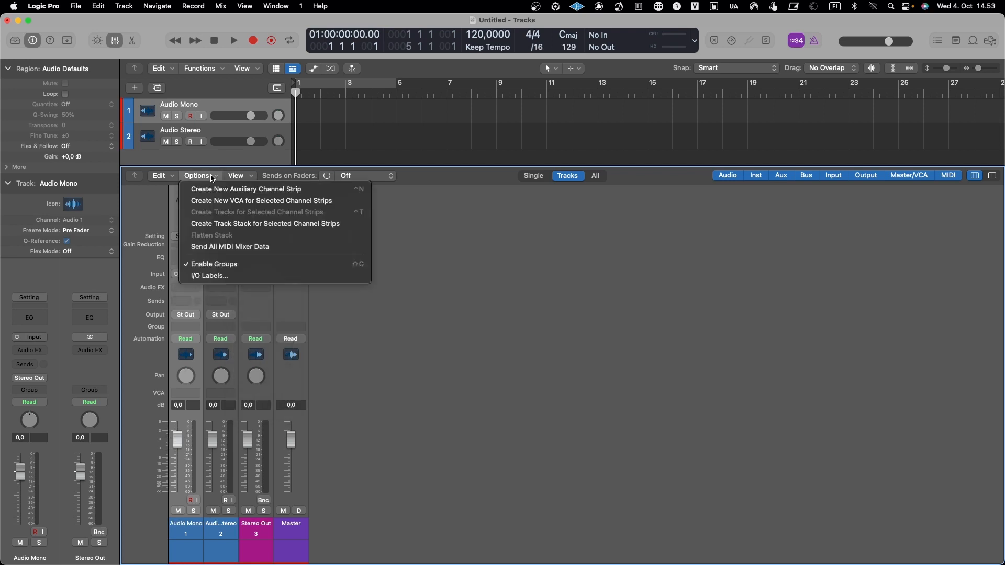
click(205, 277)
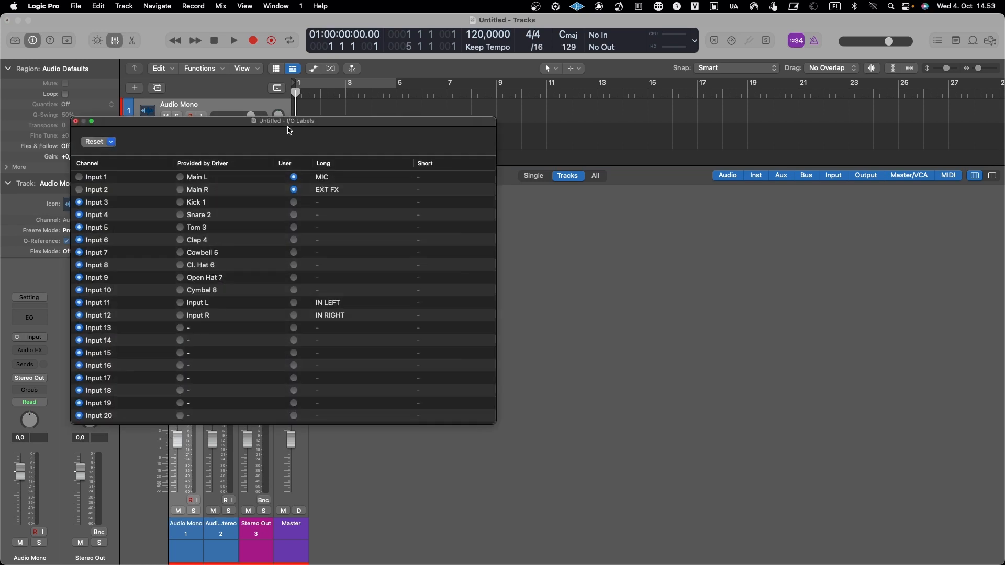
drag(282, 121, 479, 132)
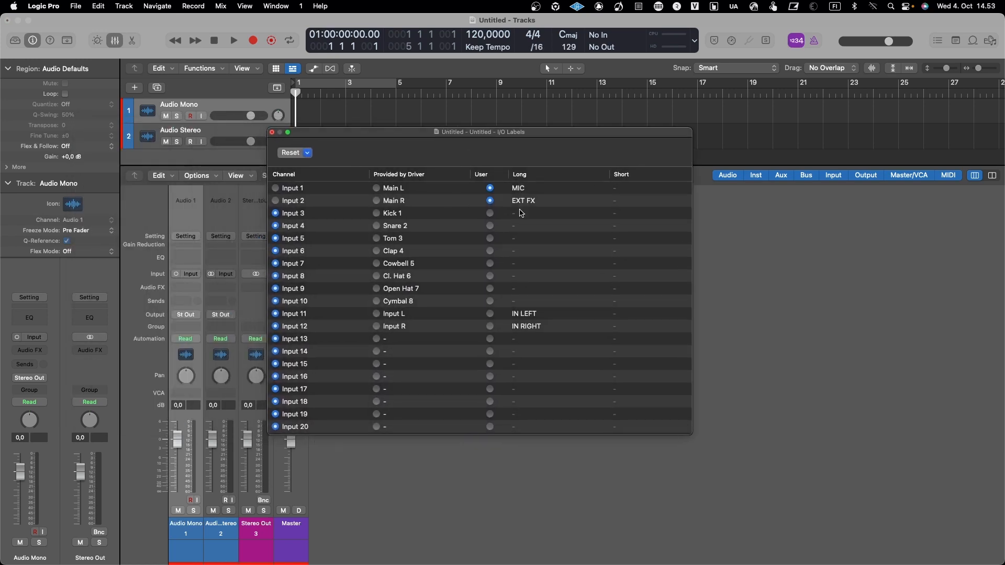
click(490, 313)
click(488, 327)
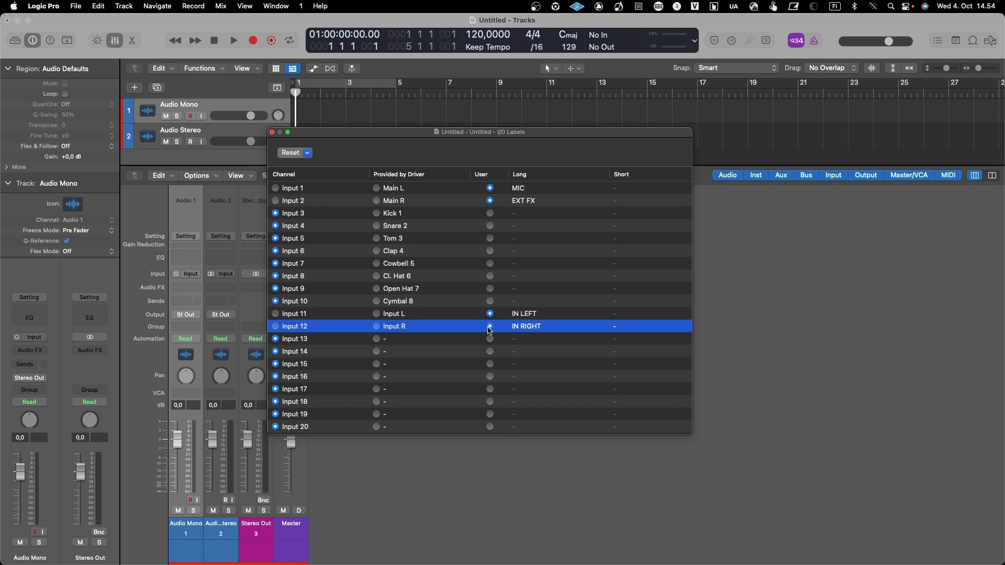
- Use the driver-provided labels for Inputs 1 to 10, from Main L through Cymbal 8
click(376, 187)
click(376, 201)
click(376, 213)
click(377, 225)
click(376, 238)
click(376, 250)
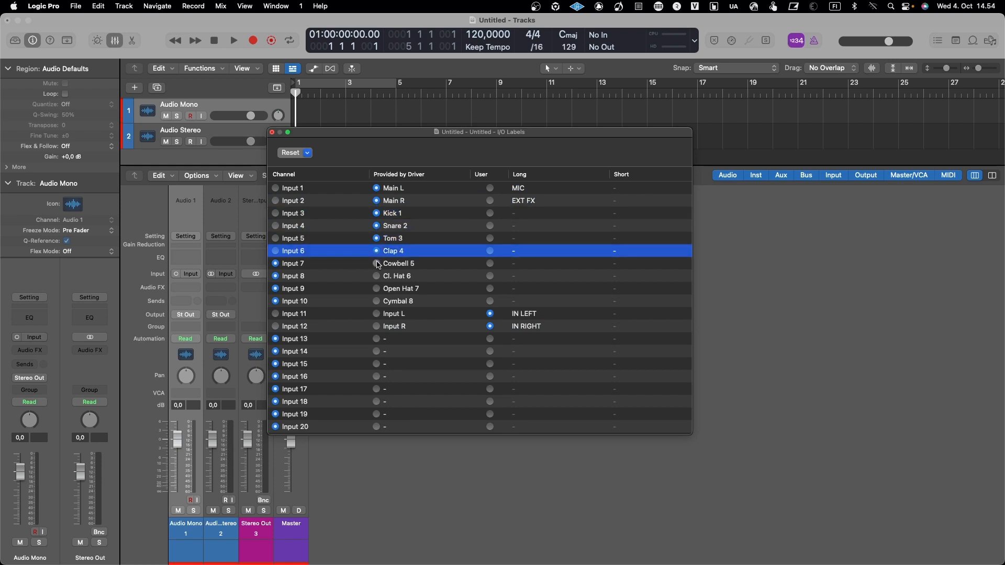
click(377, 263)
click(377, 276)
click(376, 288)
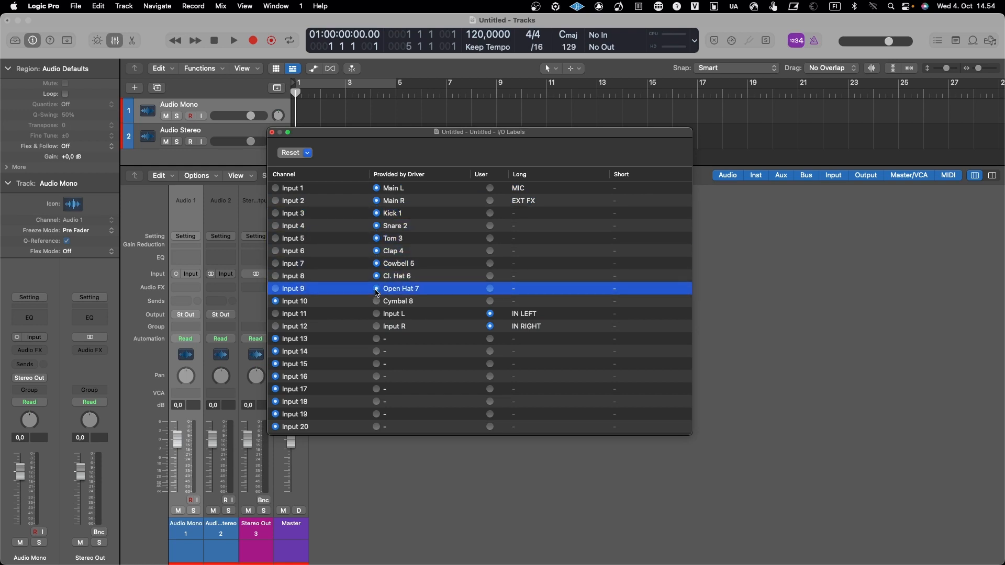
click(376, 301)
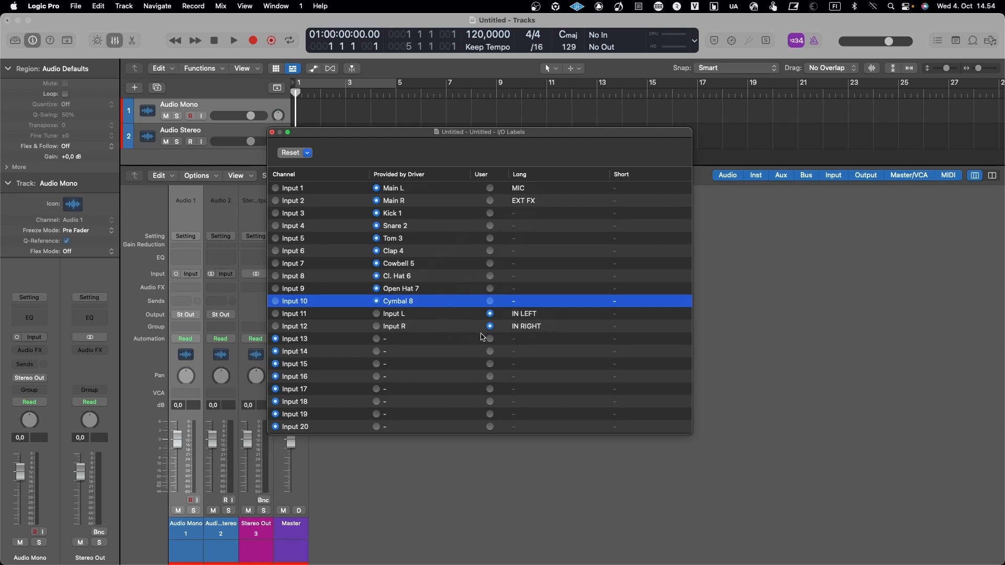
- Open the long user label of Input 12 for editing and keep it as IN RIGHT
click(544, 327)
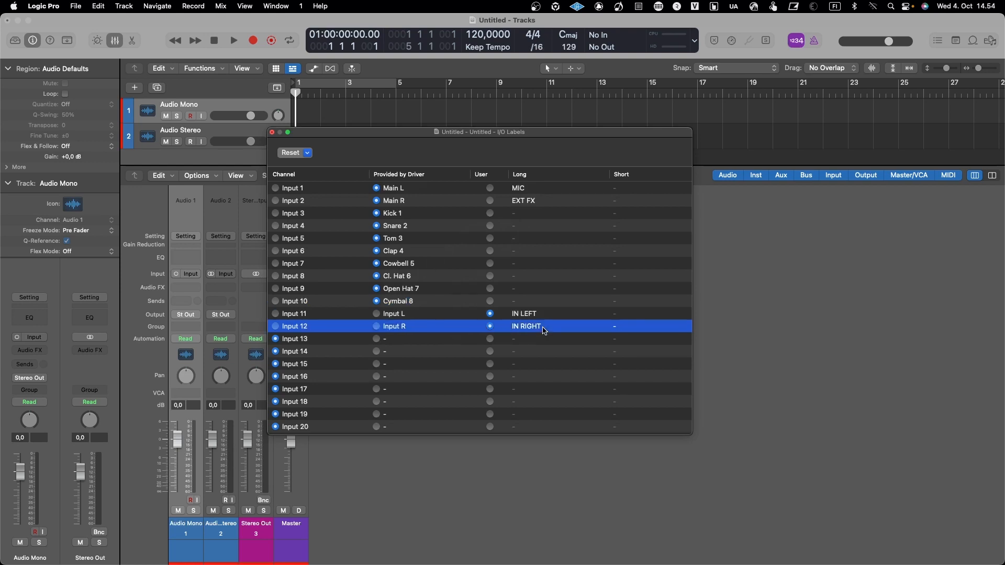
double_click(545, 329)
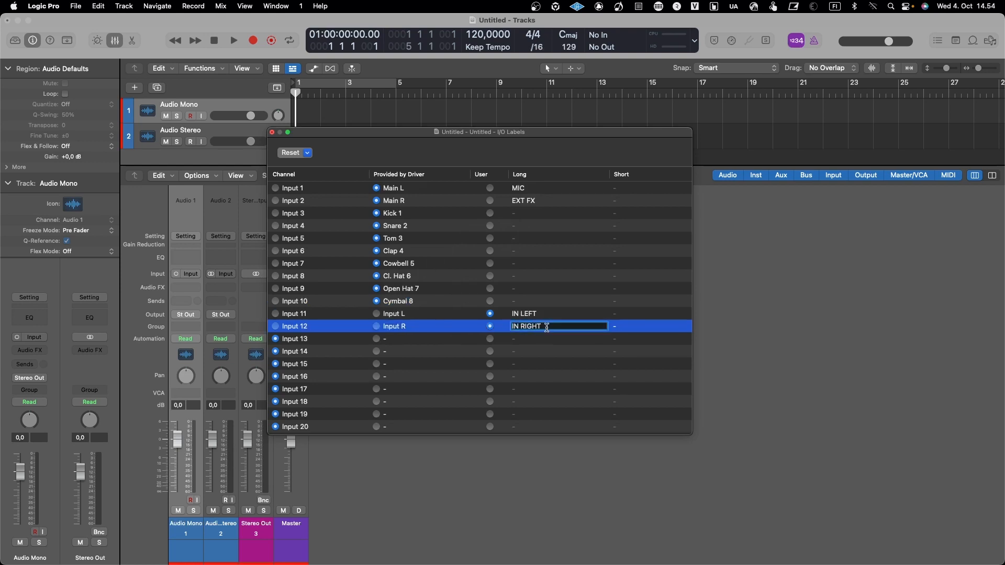
key(Return)
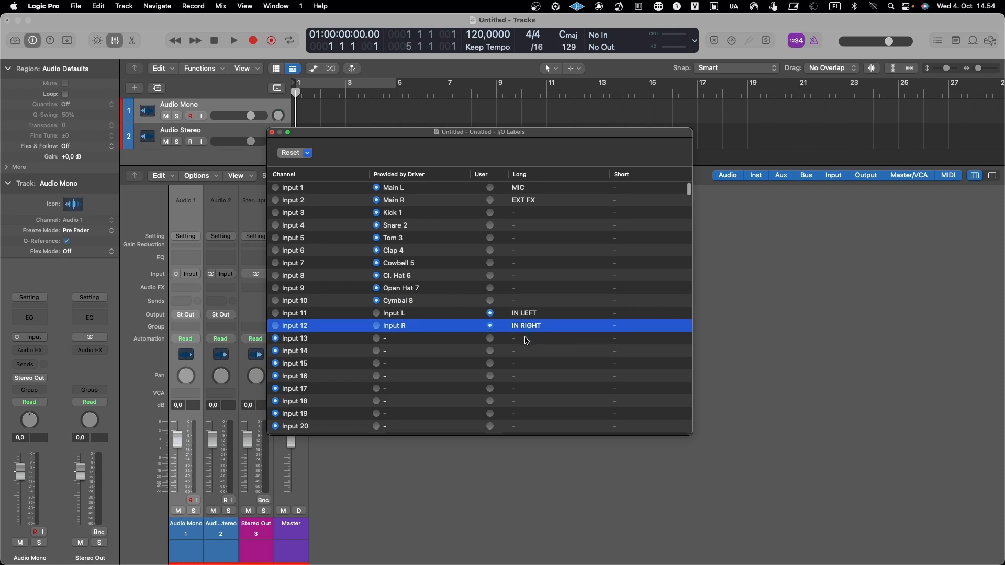
- Examine the remaining entries in the I/O Labels list for channels with user-defined long and short labels
scroll(526, 341, down, 2)
scroll(526, 341, down, 5)
scroll(526, 341, up, 5)
scroll(526, 341, down, 3)
scroll(526, 341, down, 5)
scroll(523, 345, up, 3)
scroll(522, 347, down, 2)
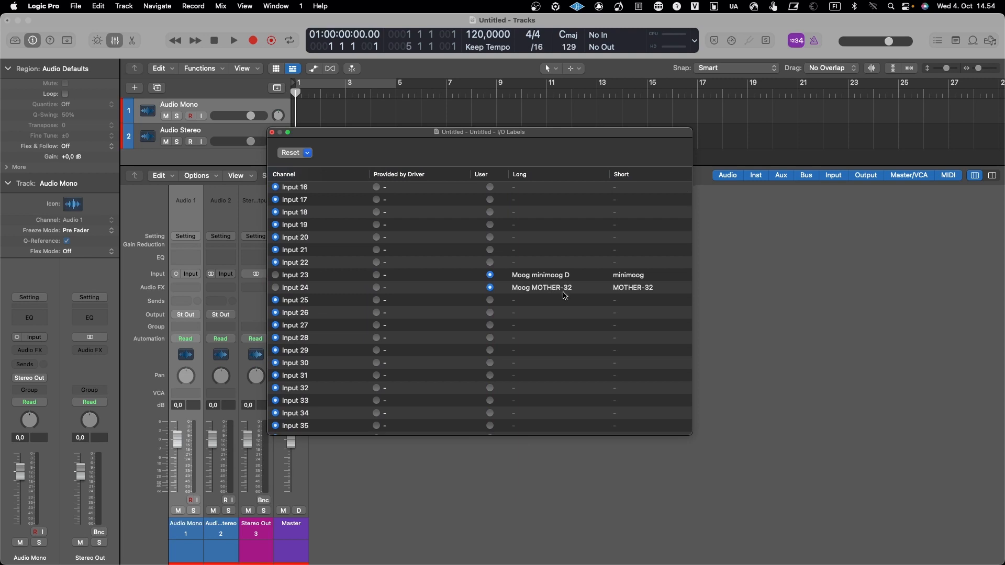
scroll(564, 295, down, 2)
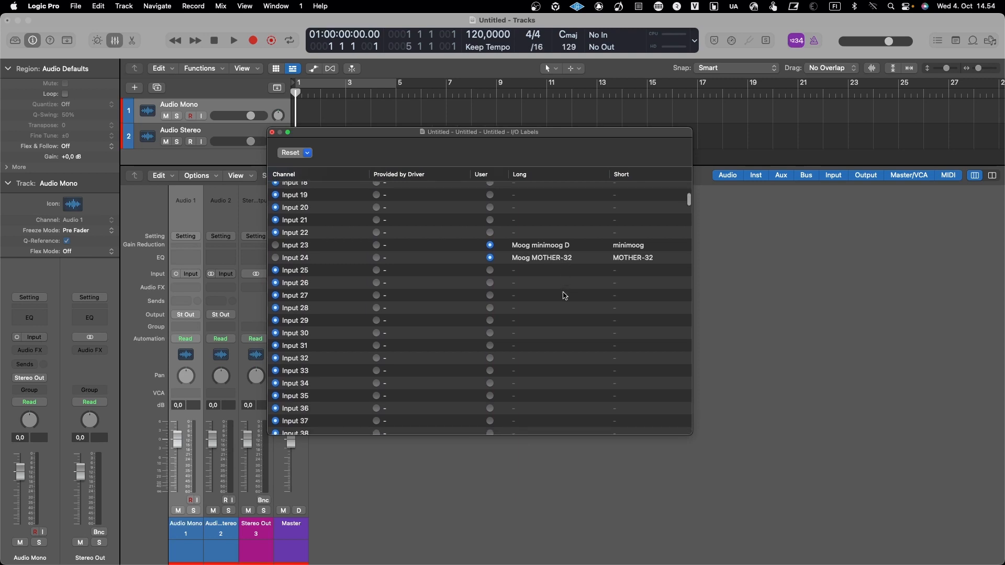
scroll(564, 296, down, 10)
scroll(564, 296, down, 5)
scroll(564, 295, up, 20)
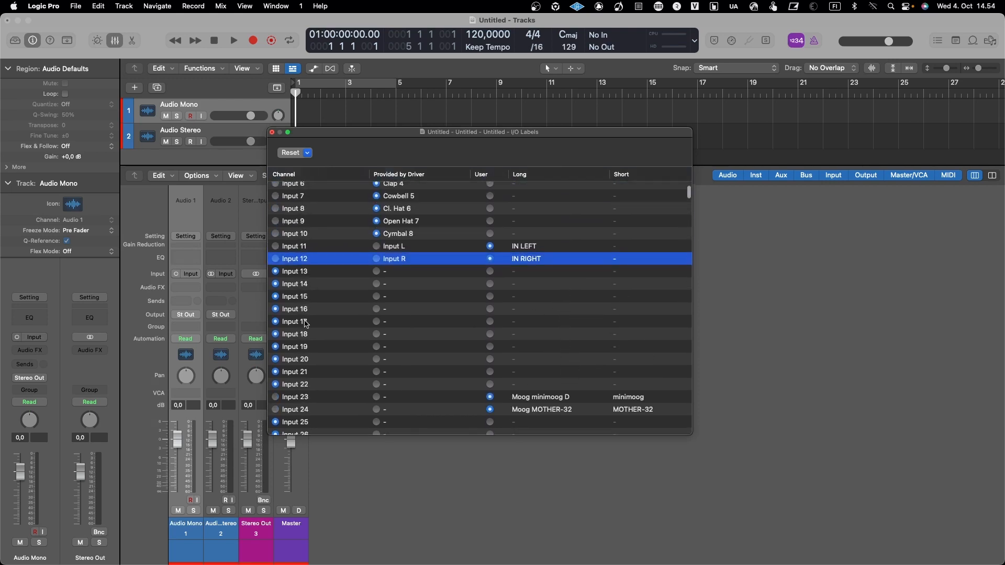
- Use the driver-provided labels for the stereo pairs Input 1-2 to Input 11-12, from Main L/R through Input L/R
scroll(301, 356, down, 4)
scroll(301, 356, down, 15)
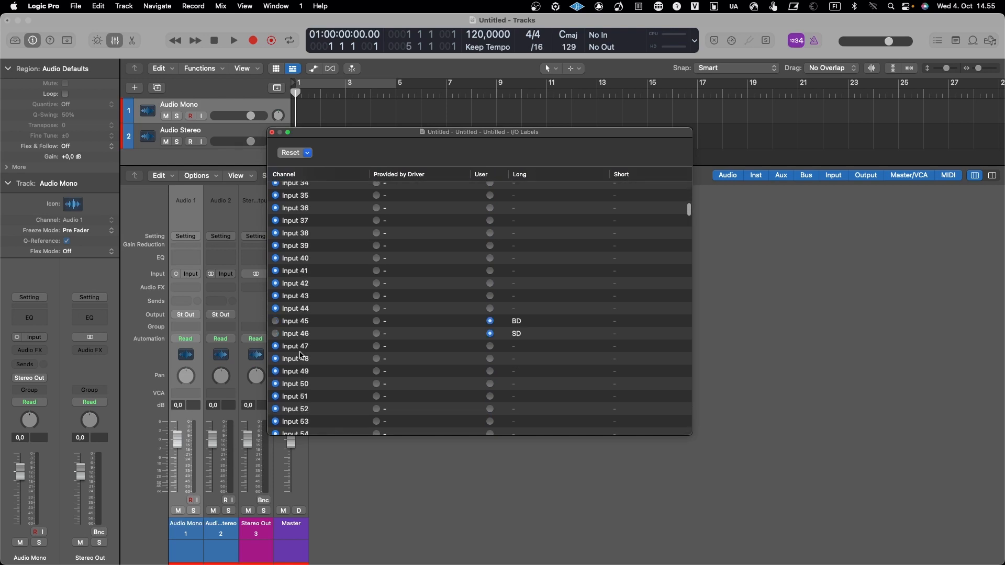
scroll(301, 356, down, 8)
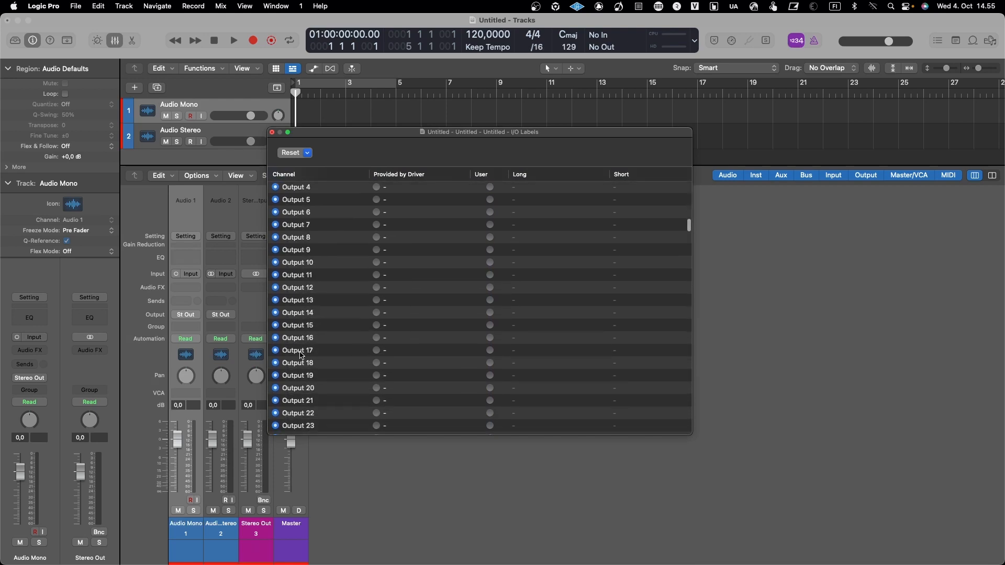
scroll(301, 356, down, 6)
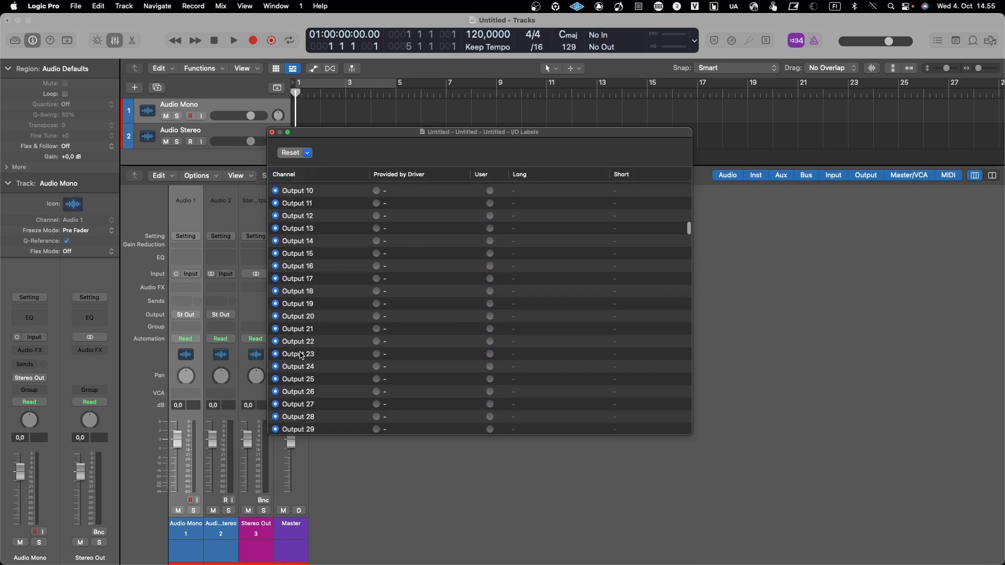
scroll(301, 356, down, 7)
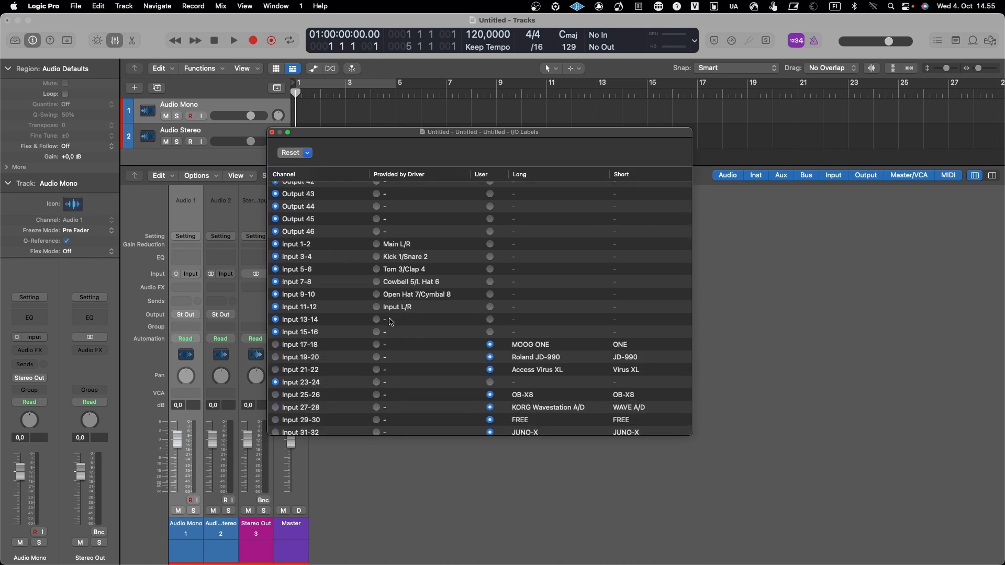
click(377, 245)
click(377, 244)
click(377, 256)
click(376, 269)
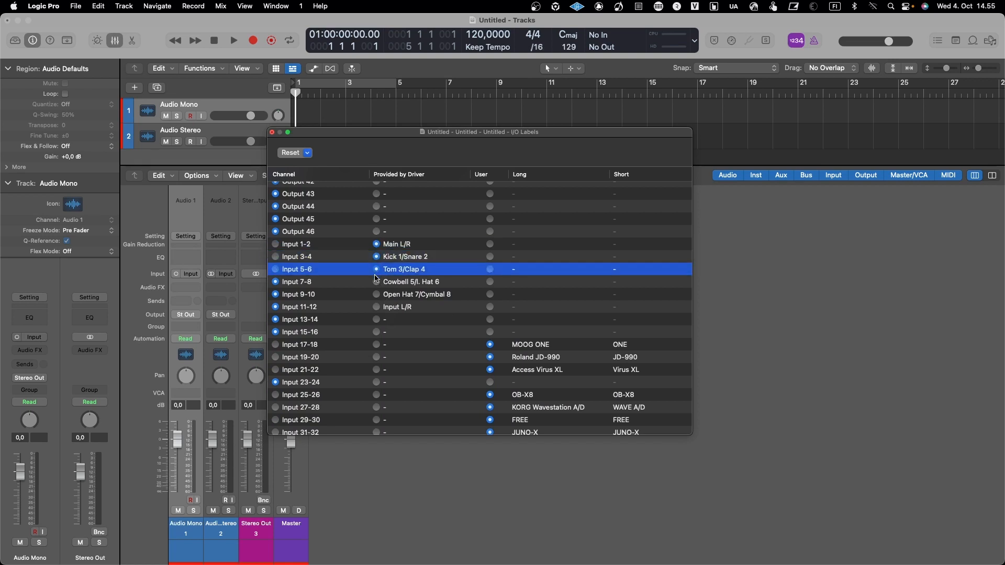
click(376, 282)
click(376, 294)
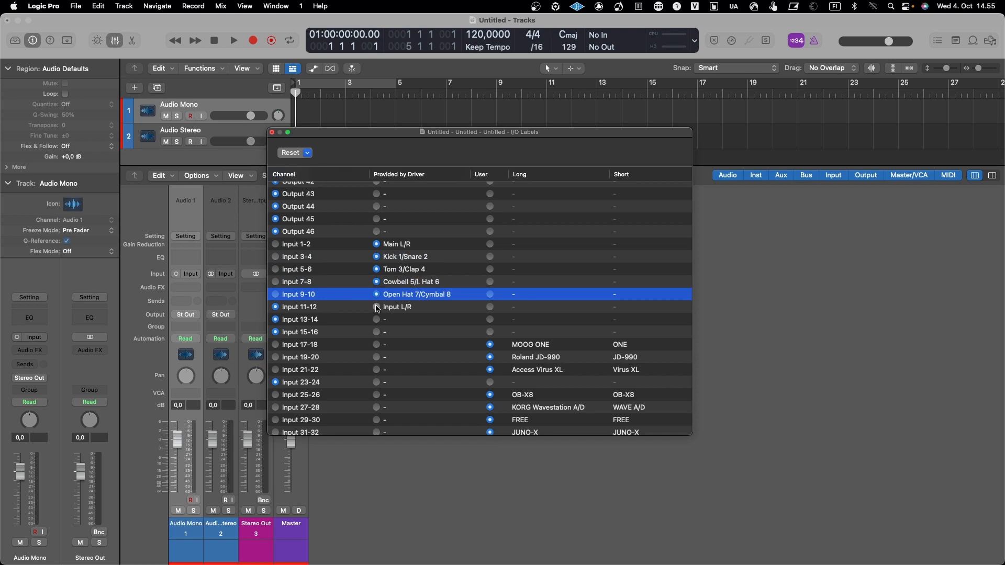
click(376, 306)
click(377, 319)
scroll(370, 359, down, 3)
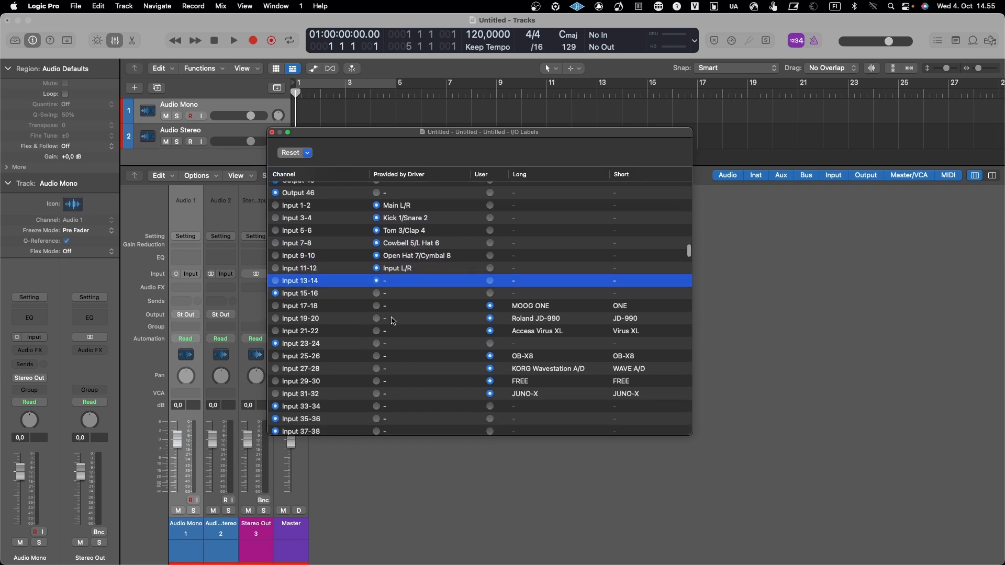
scroll(393, 321, up, 3)
click(275, 313)
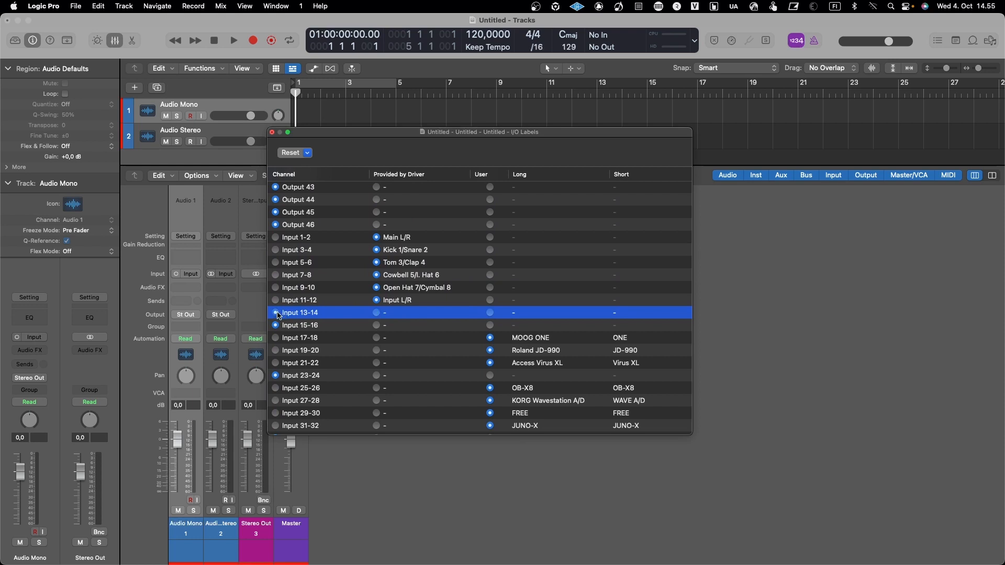
- Give the stereo pair Input 1-2 the long user label MAIN L/R and close the I/O Labels window
click(490, 237)
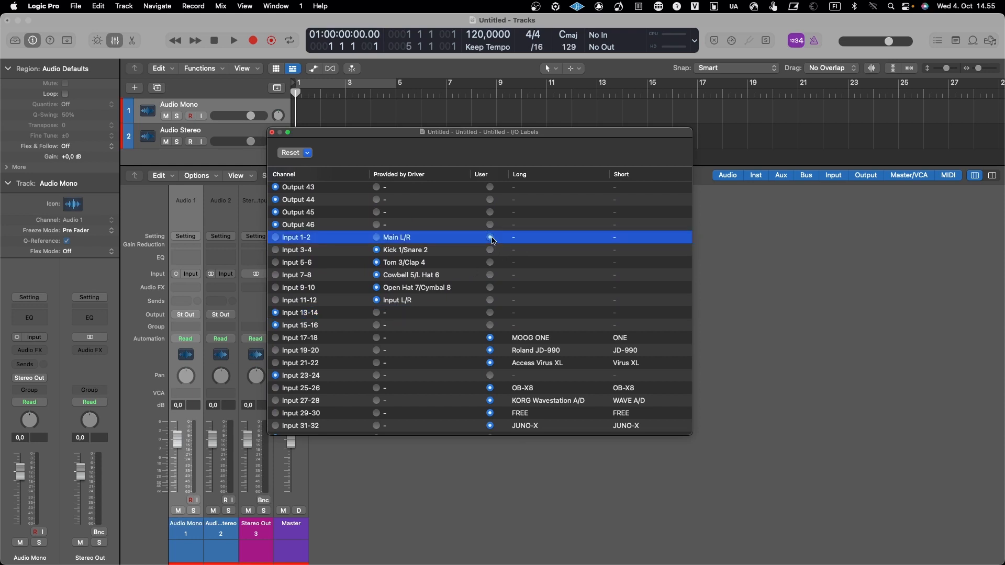
double_click(534, 238)
text(MAIN L/R)
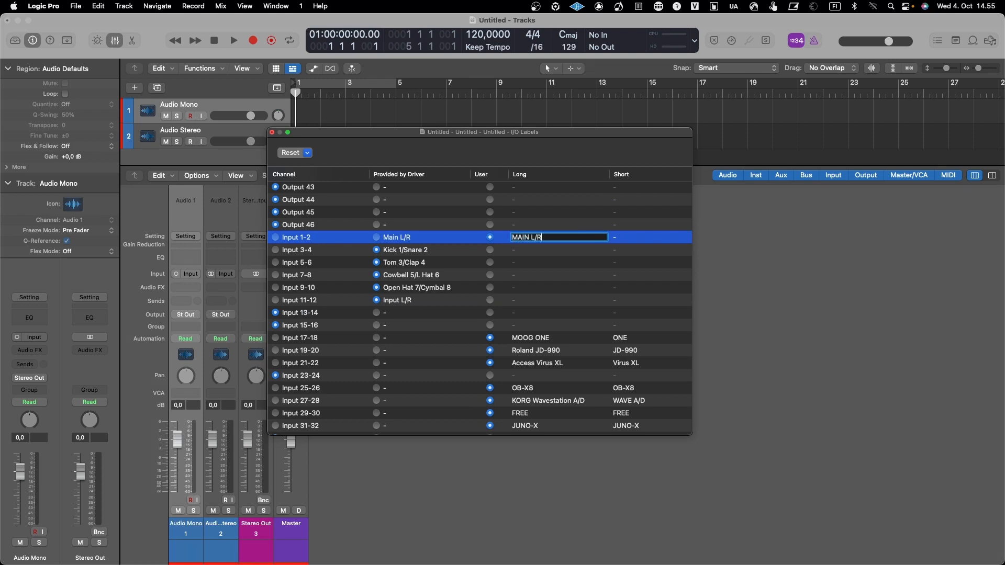
key(Return)
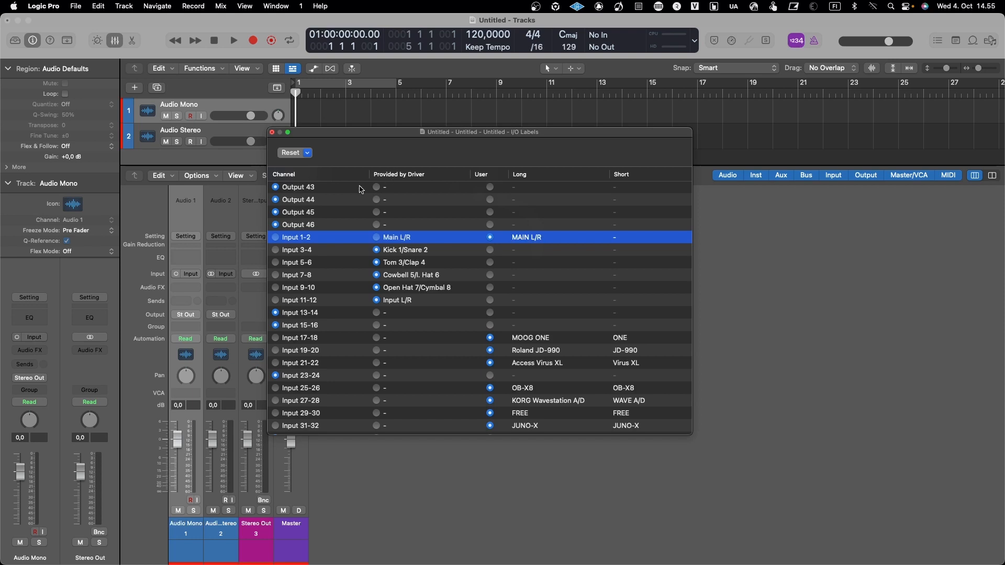
click(271, 133)
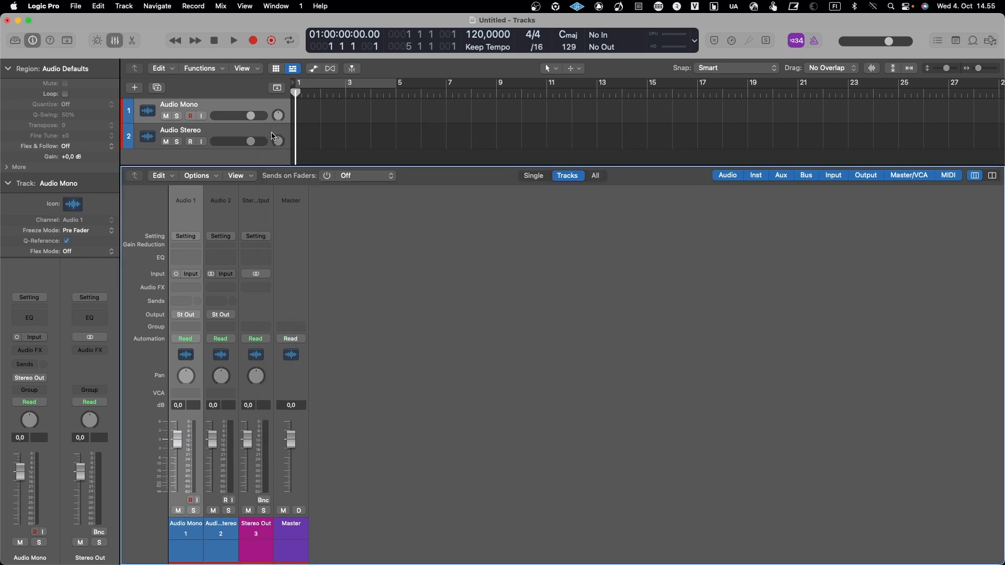
- Assign Input 11 (IN LEFT) to the Audio Mono track and Input 1-2 (MAIN L/R) to the Audio Stereo track
click(190, 276)
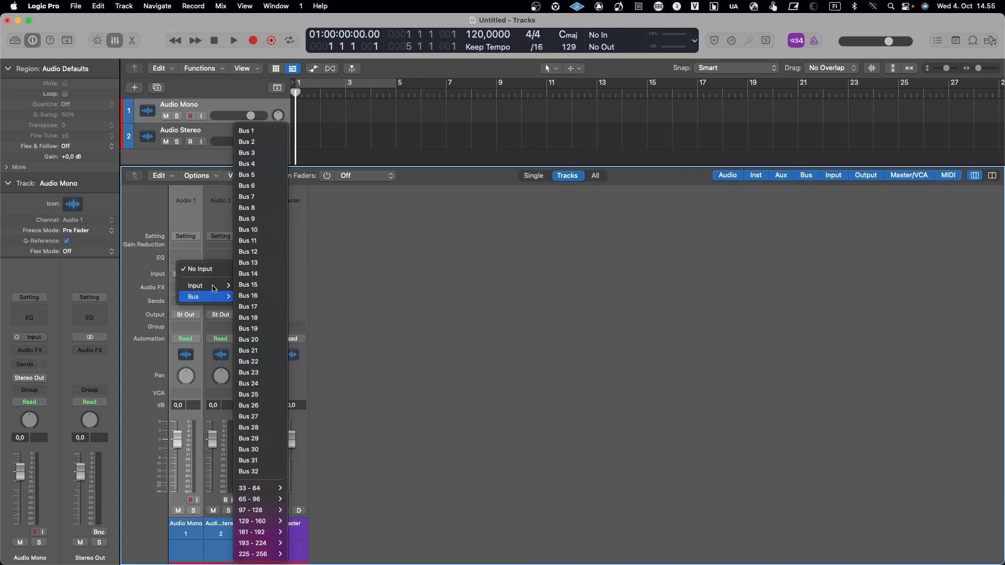
mouse_move(210, 285)
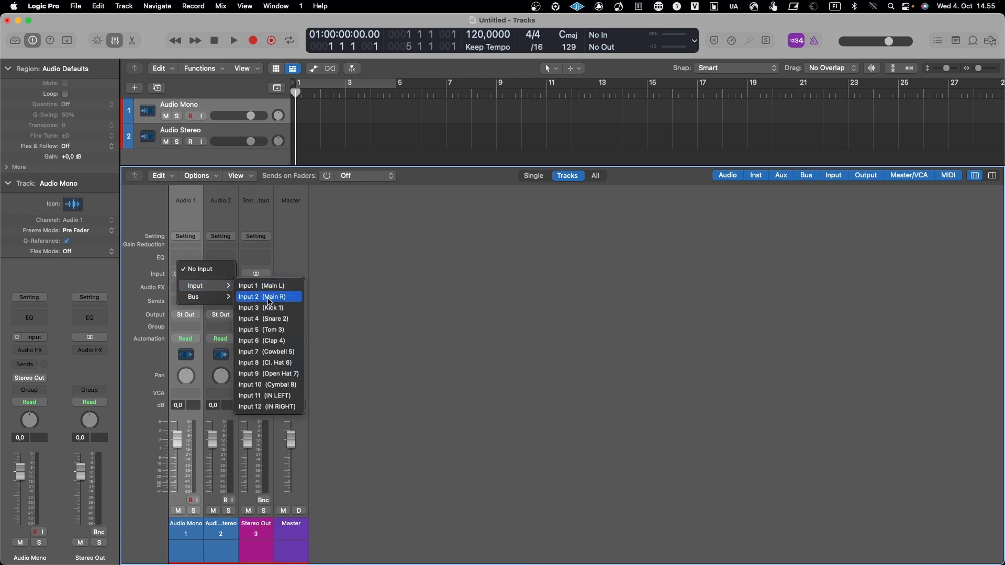
click(274, 397)
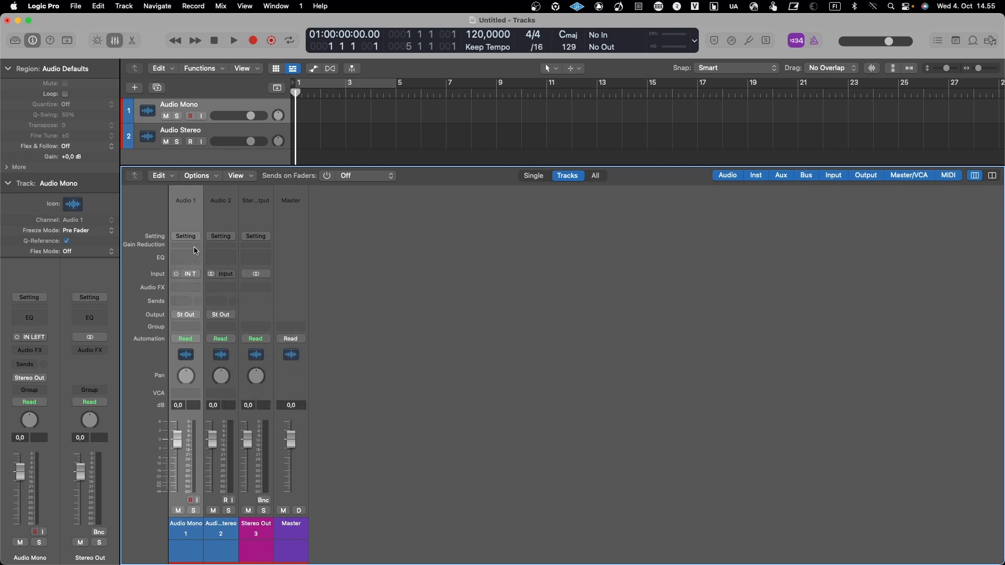
click(222, 275)
mouse_move(246, 286)
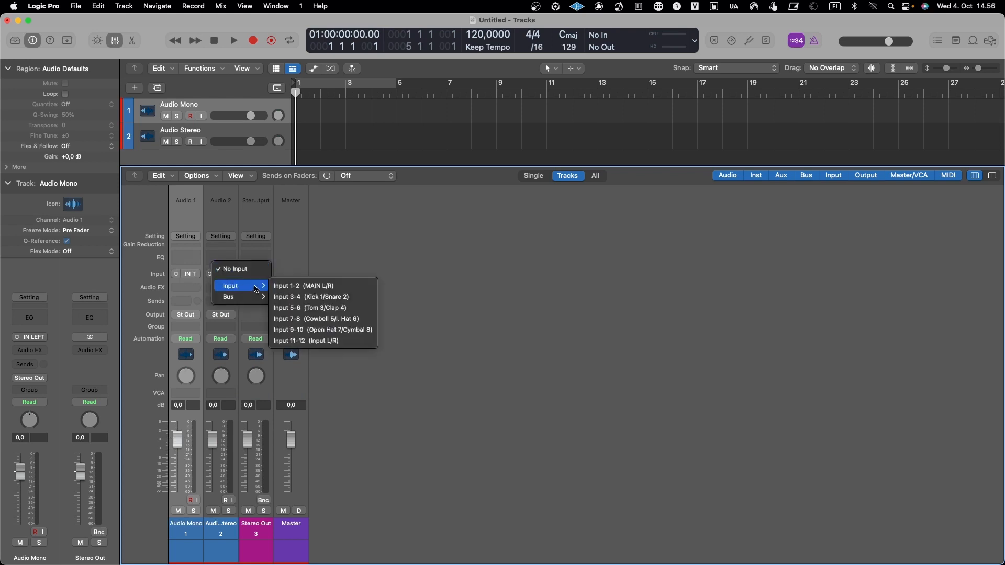
click(315, 286)
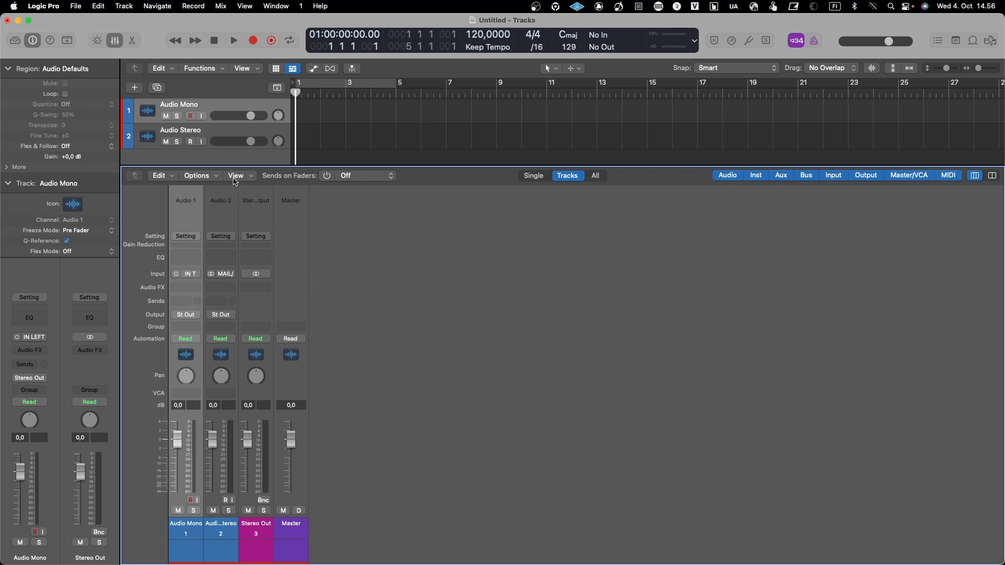
- Enable input monitoring on the Audio Stereo track and lower the Stereo Out level to -1.4 dB, resetting its peak display
click(202, 142)
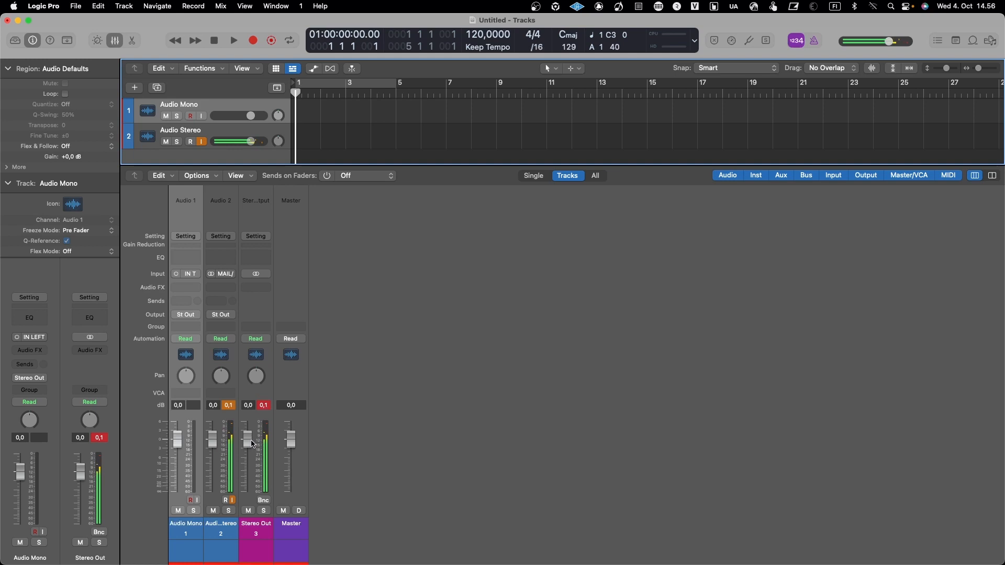
drag(253, 444, 253, 448)
click(269, 406)
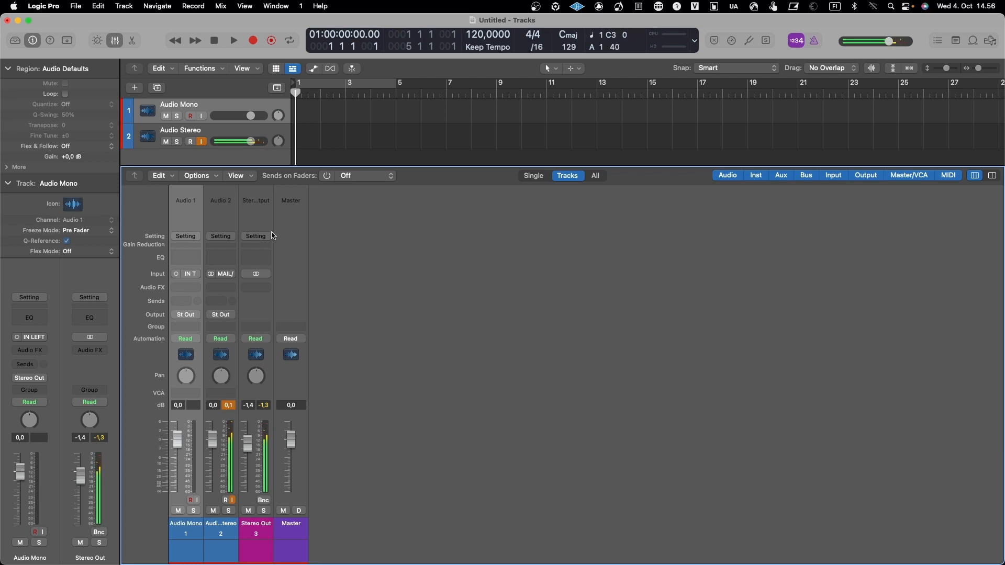
- Disable input monitoring on the Audio Stereo track and enable it on the Audio Mono track
click(201, 144)
click(203, 116)
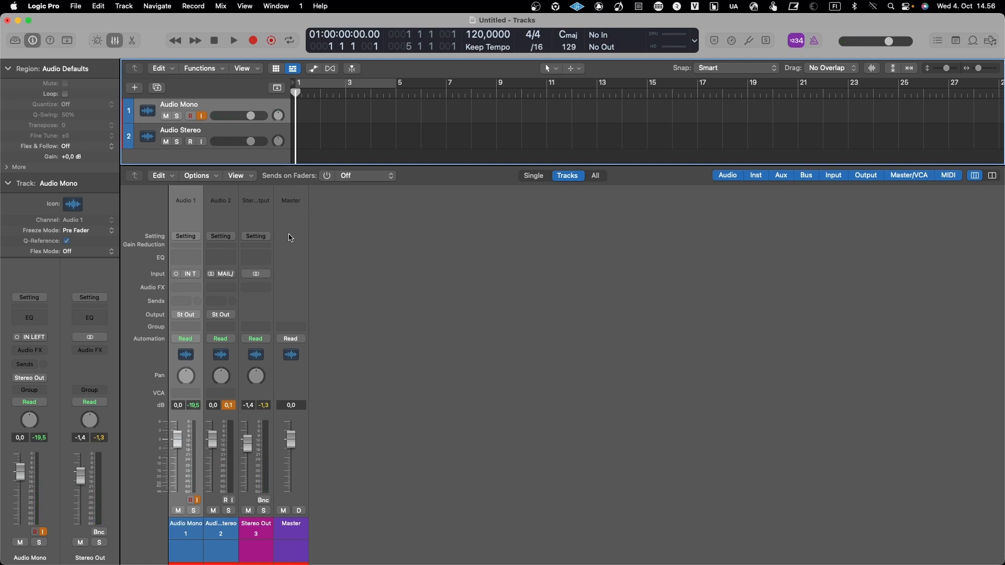
- Examine the output and bus destinations offered for the Audio Stereo channel strip, leaving its routing as it is
click(230, 315)
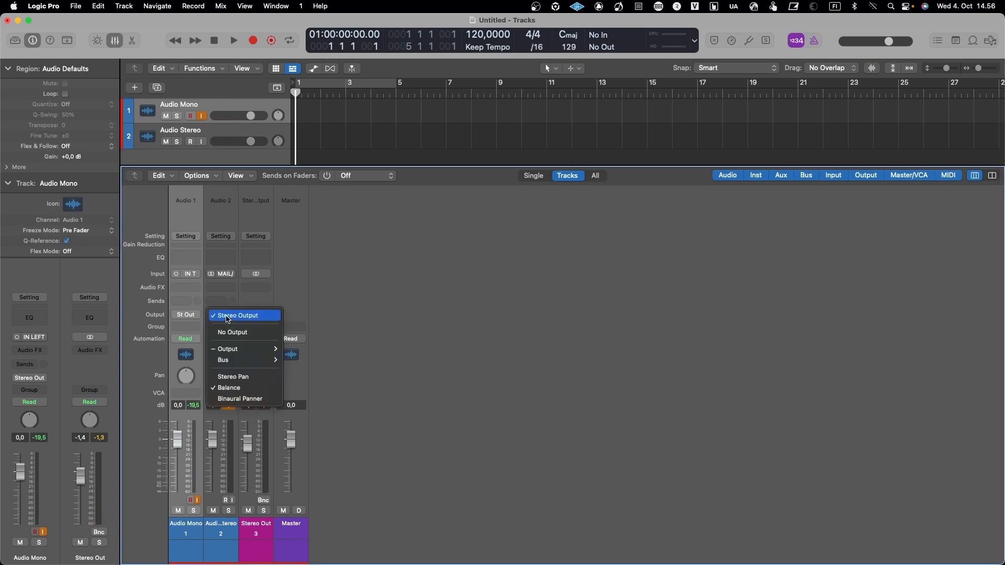
mouse_move(230, 347)
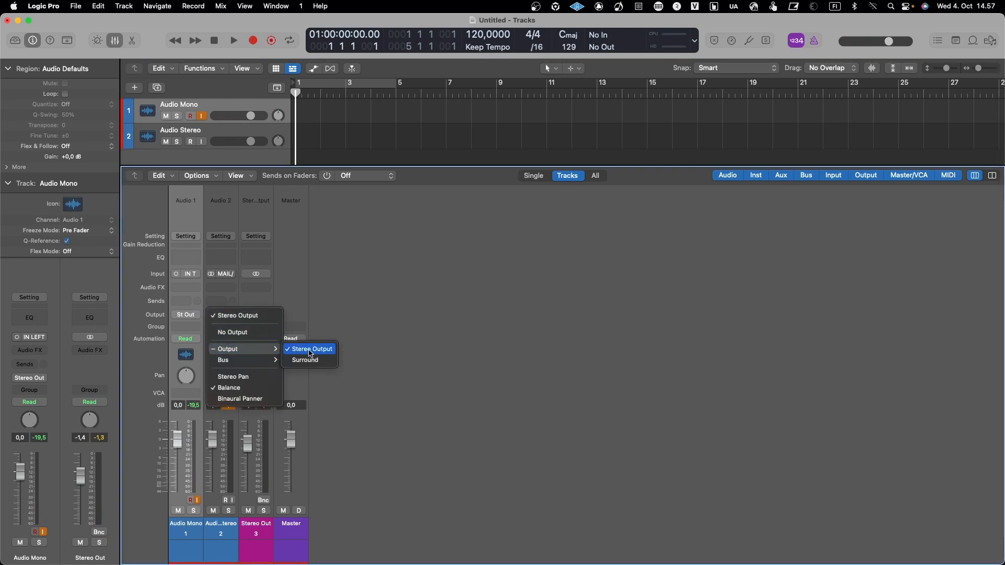
mouse_move(264, 362)
click(371, 337)
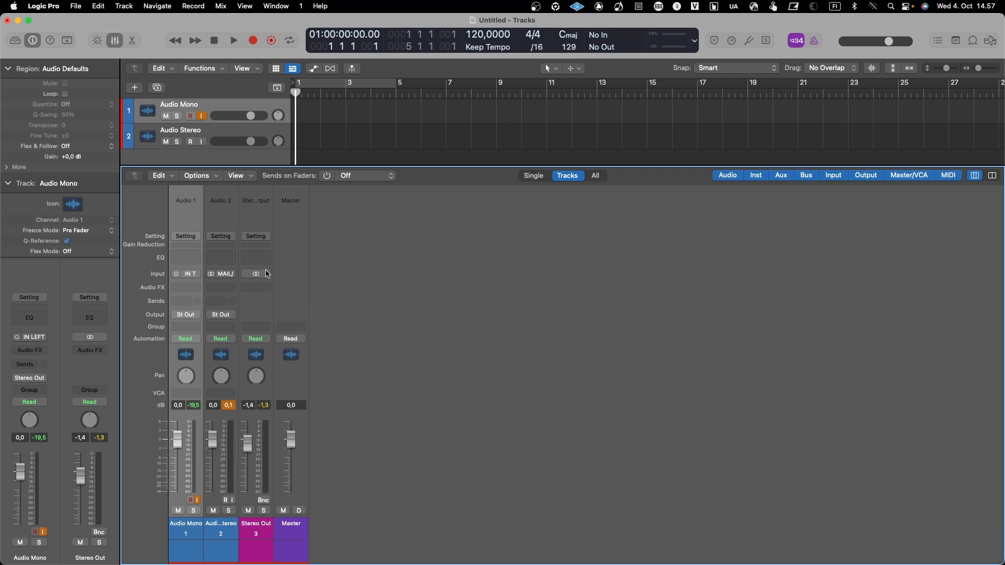
- Set the inputs of the Audio Mono and Audio Stereo channel strips to No Input
click(187, 278)
click(204, 291)
click(226, 274)
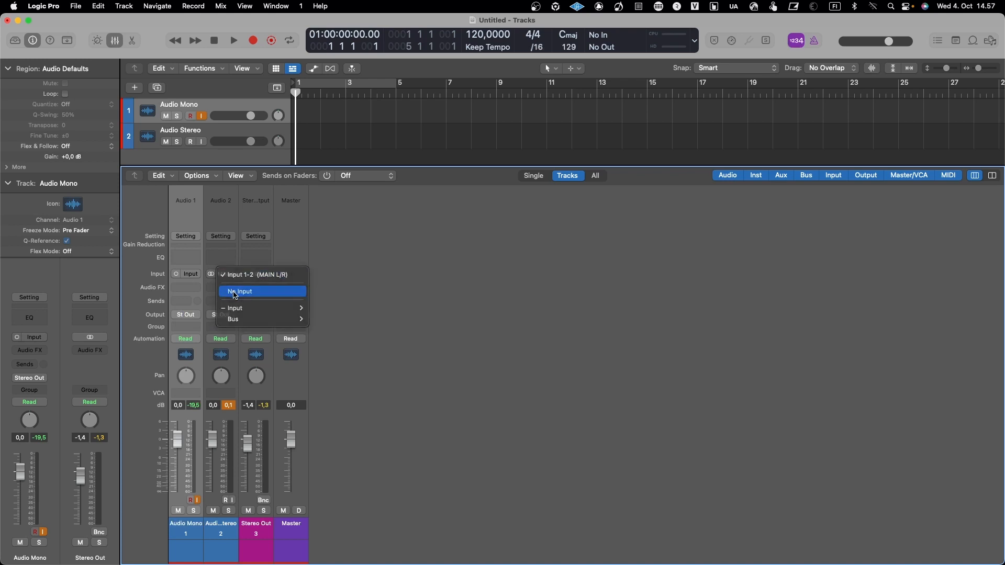
click(235, 295)
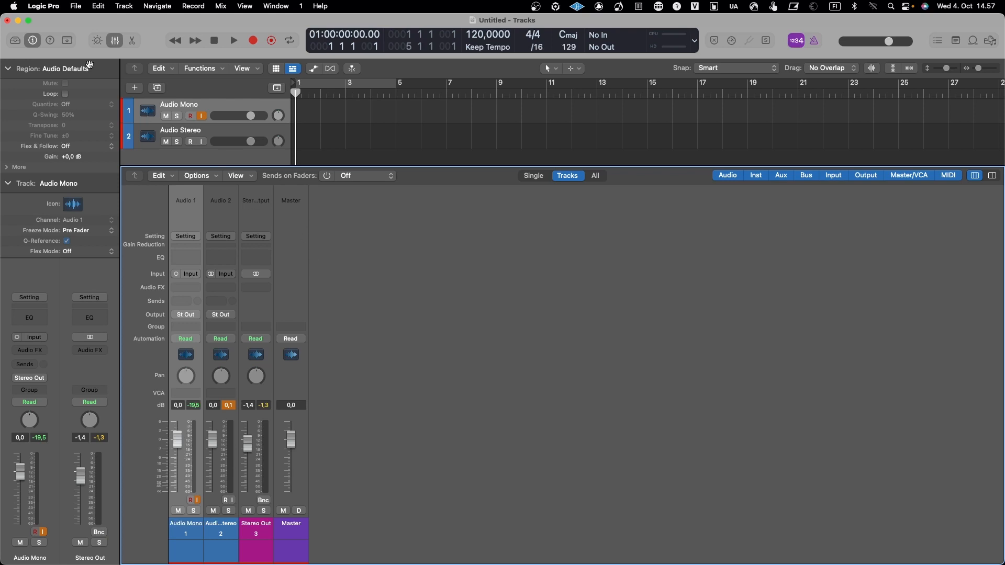
- Switch the output and input devices to PR Audio in the audio settings, apply the change and close the settings
click(47, 7)
mouse_move(50, 49)
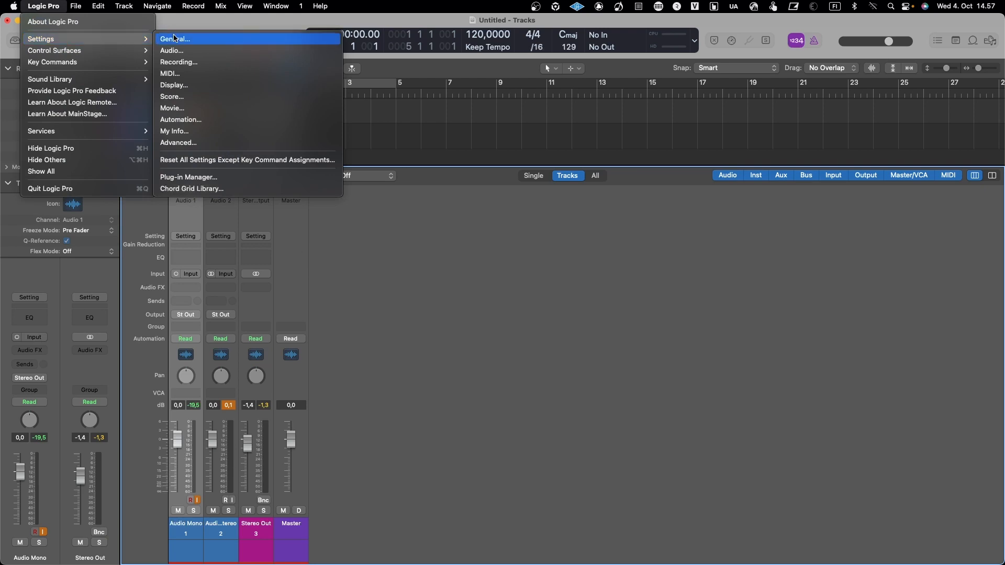
click(180, 51)
click(396, 179)
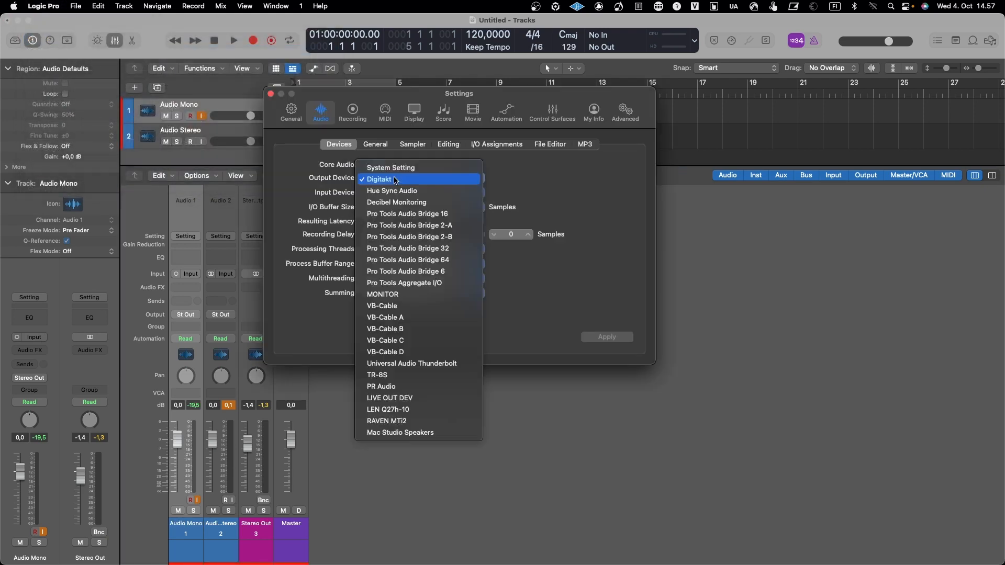
click(401, 388)
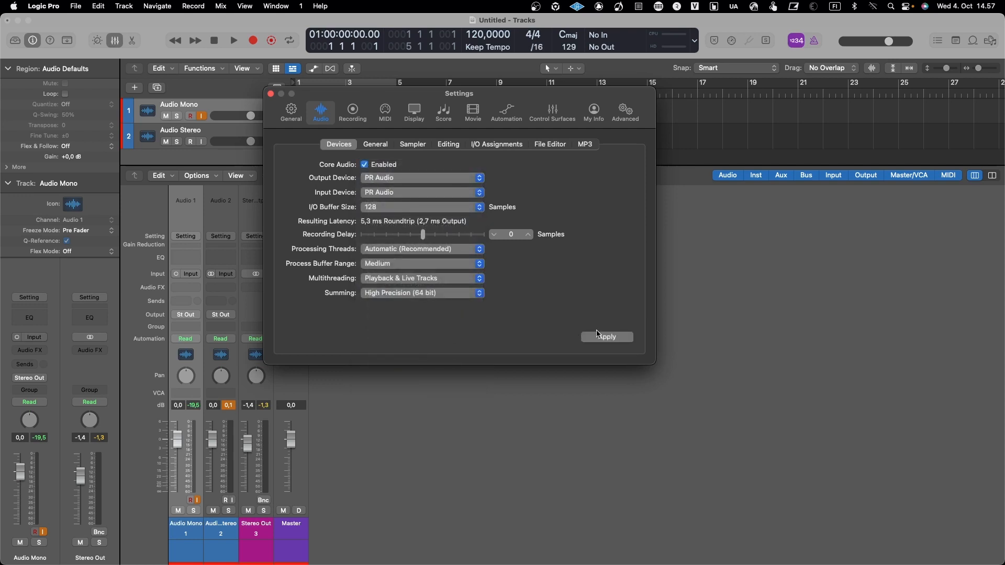
click(599, 338)
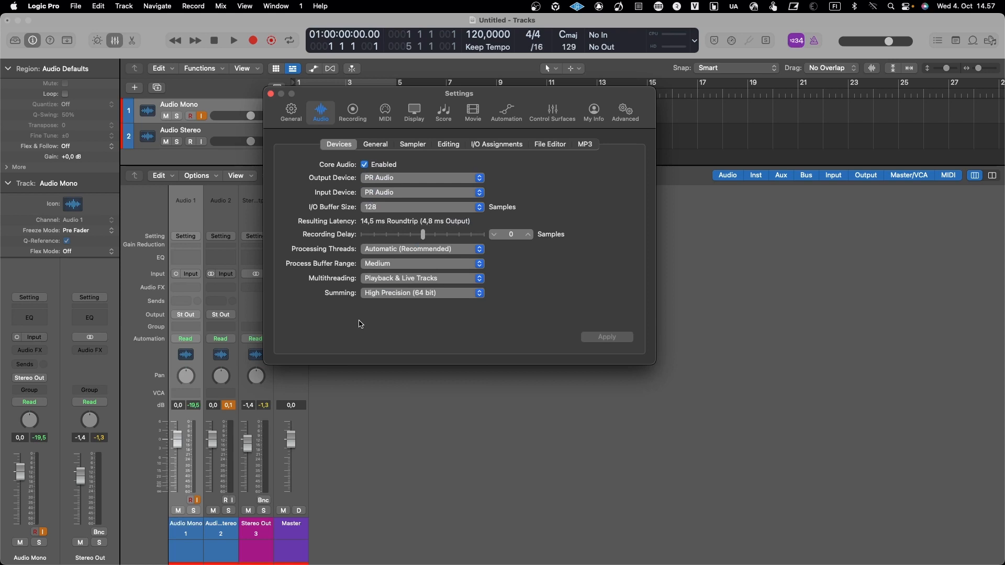
click(270, 93)
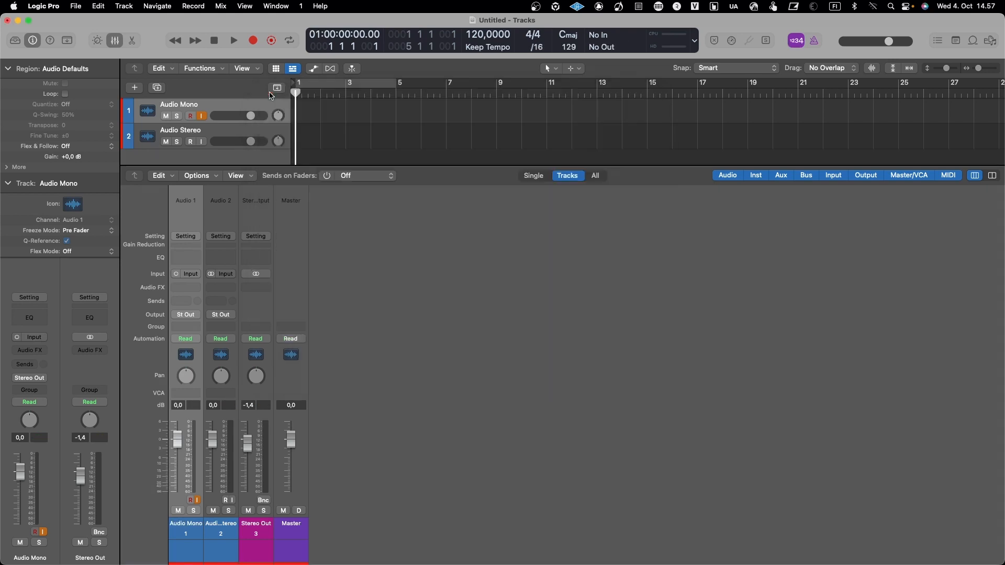
- Open the I/O labels and set Inputs 1 through 12 to use their plain channel names
click(217, 178)
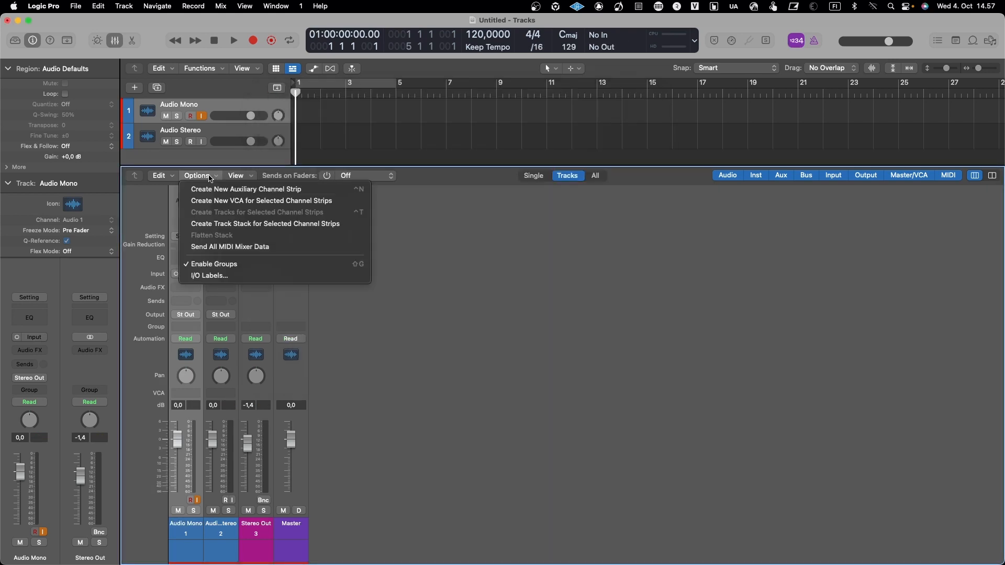
click(212, 276)
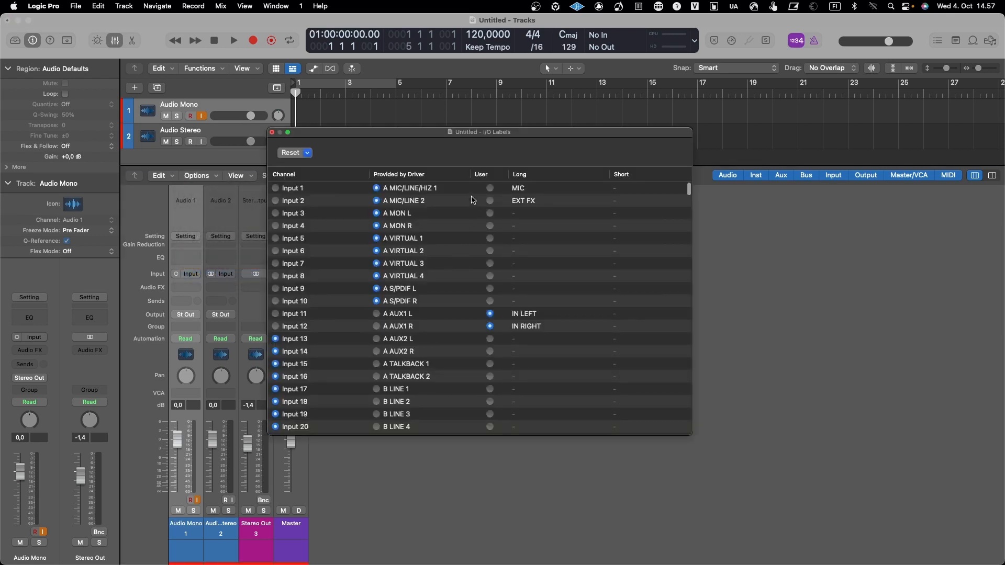
click(277, 188)
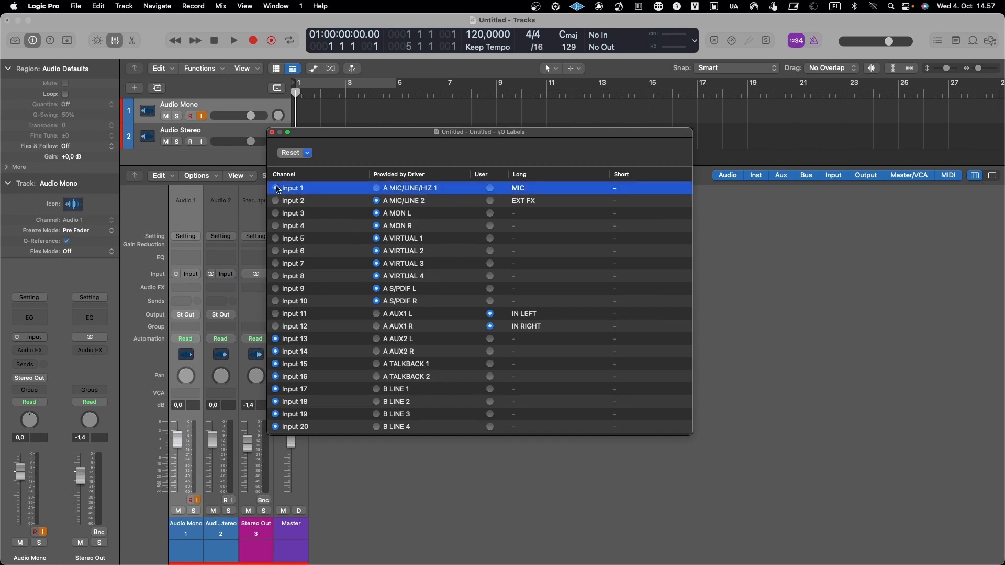
click(278, 202)
click(276, 213)
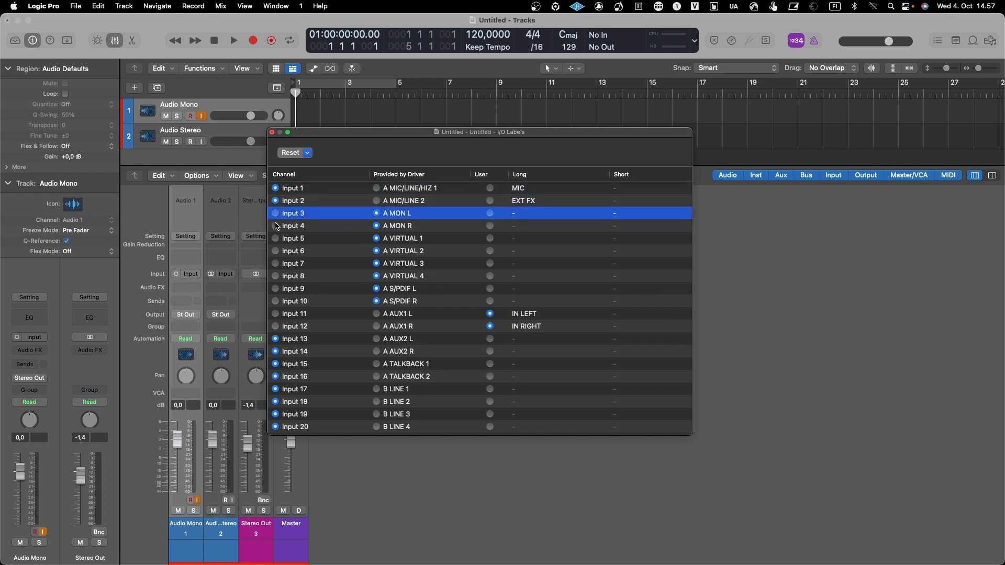
click(276, 226)
click(275, 213)
click(275, 239)
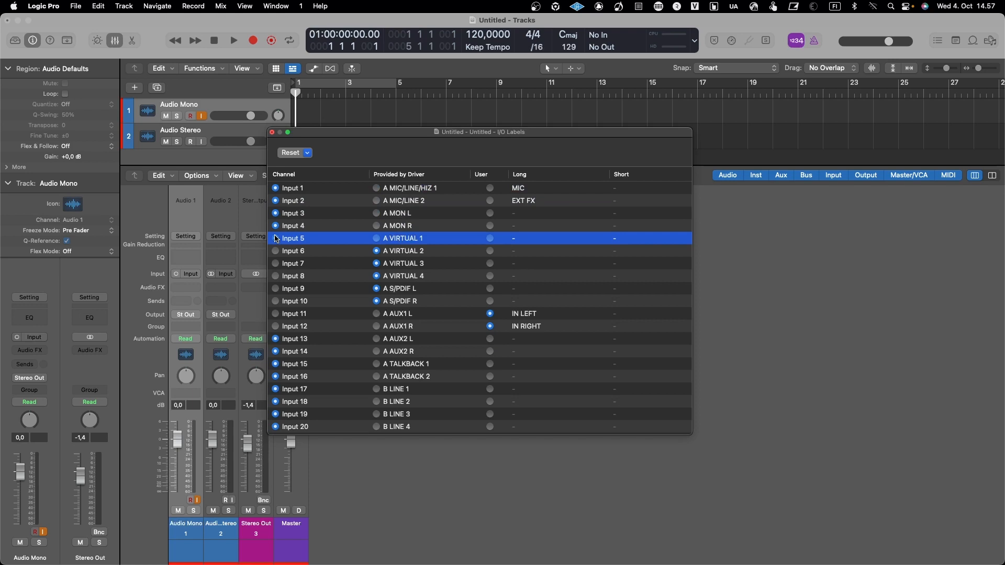
click(276, 252)
click(276, 264)
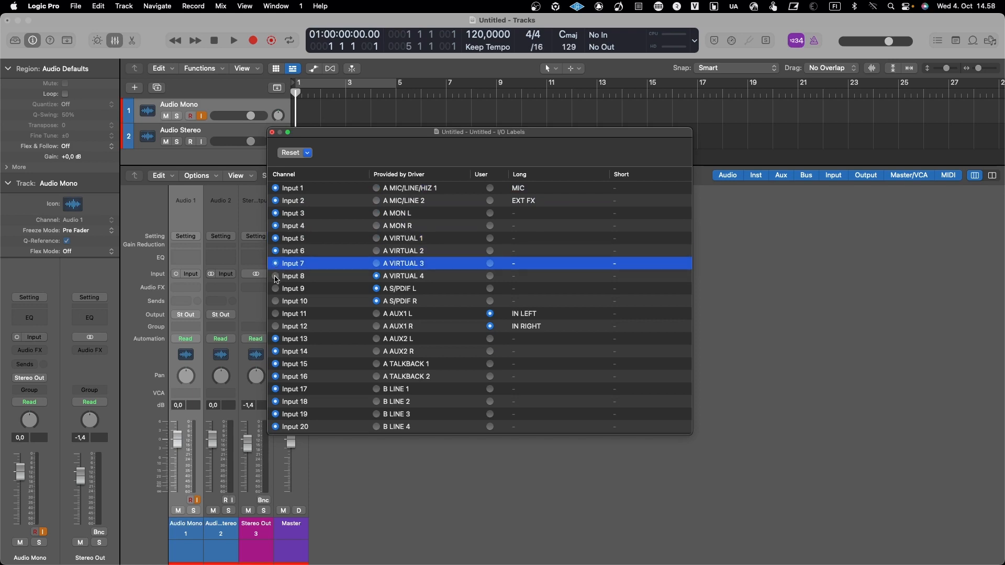
click(275, 276)
click(276, 289)
click(276, 301)
click(276, 314)
click(275, 326)
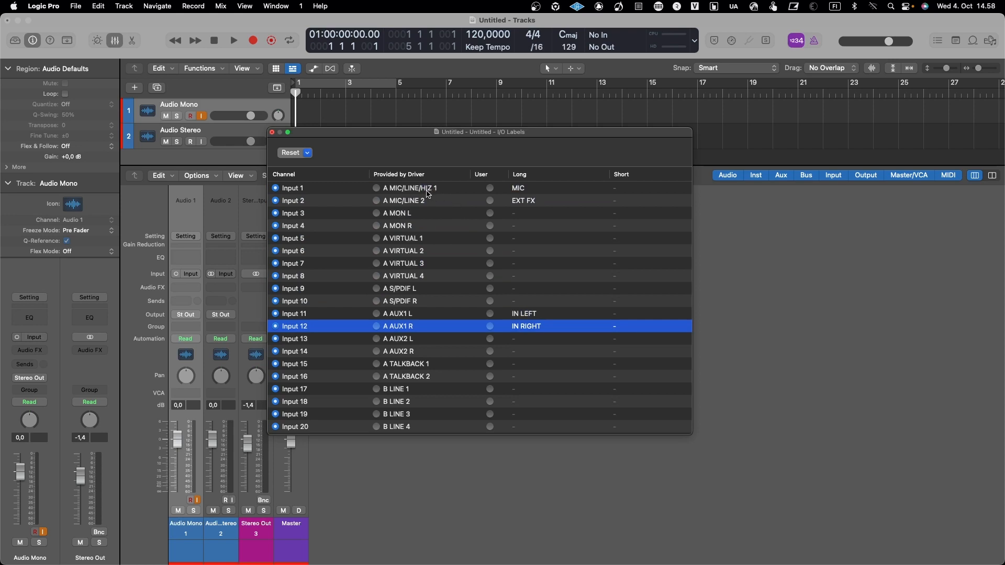
- Apply the user labels MIC and EXT FX to Inputs 1 and 2, and look through the remaining input labels
click(490, 188)
click(490, 201)
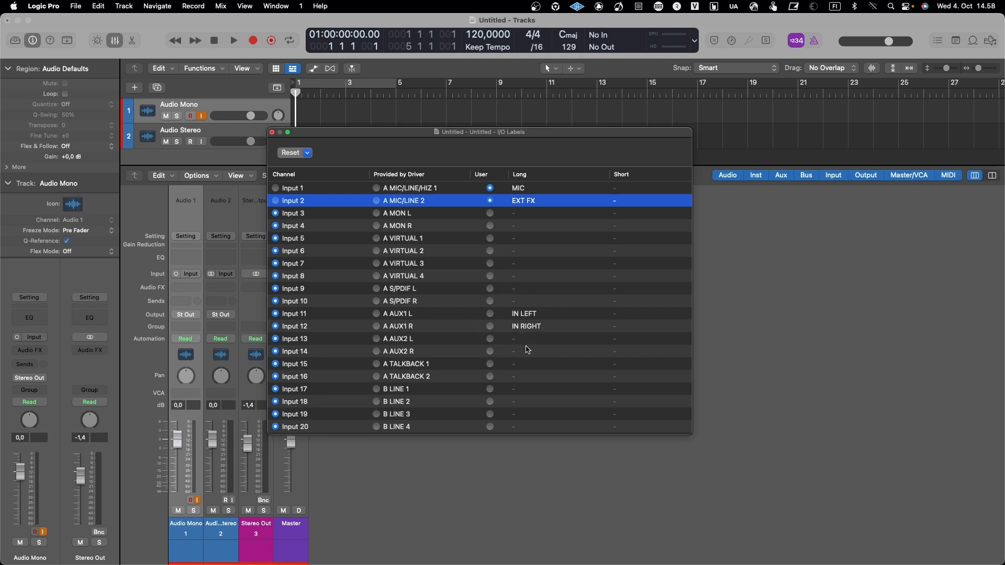
scroll(528, 349, down, 5)
scroll(527, 349, down, 3)
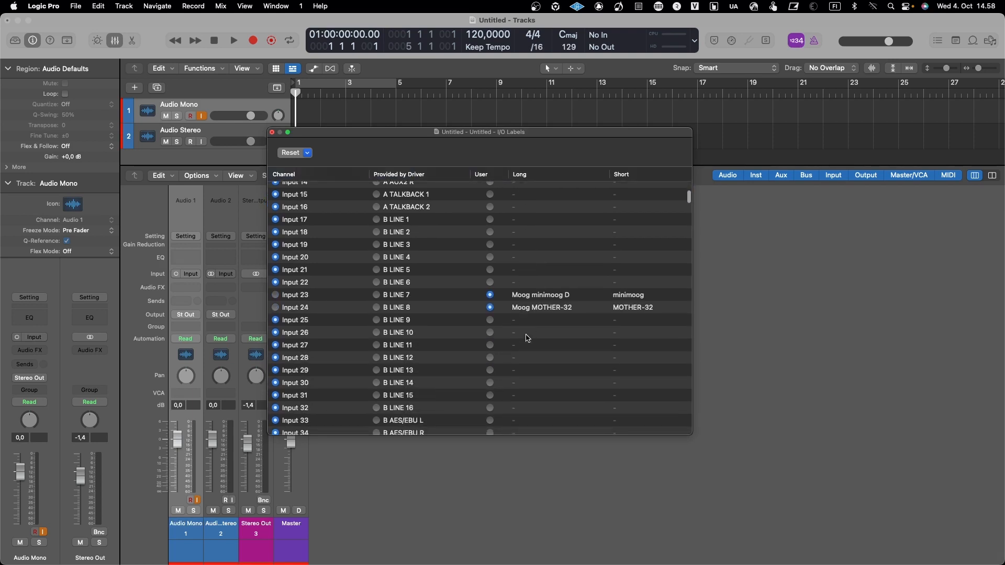
scroll(521, 316, down, 8)
scroll(523, 318, down, 15)
scroll(522, 316, up, 12)
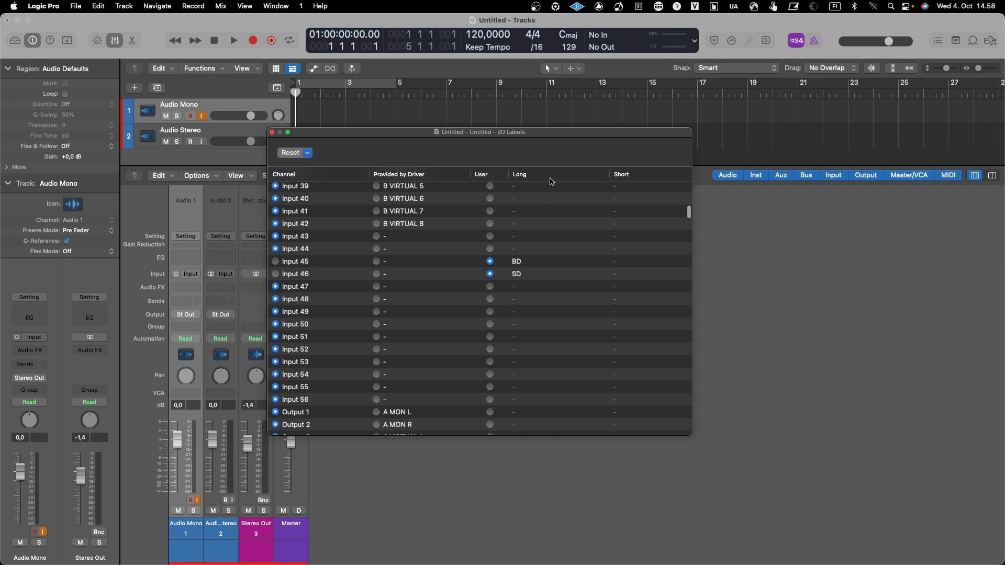
drag(578, 135, 514, 133)
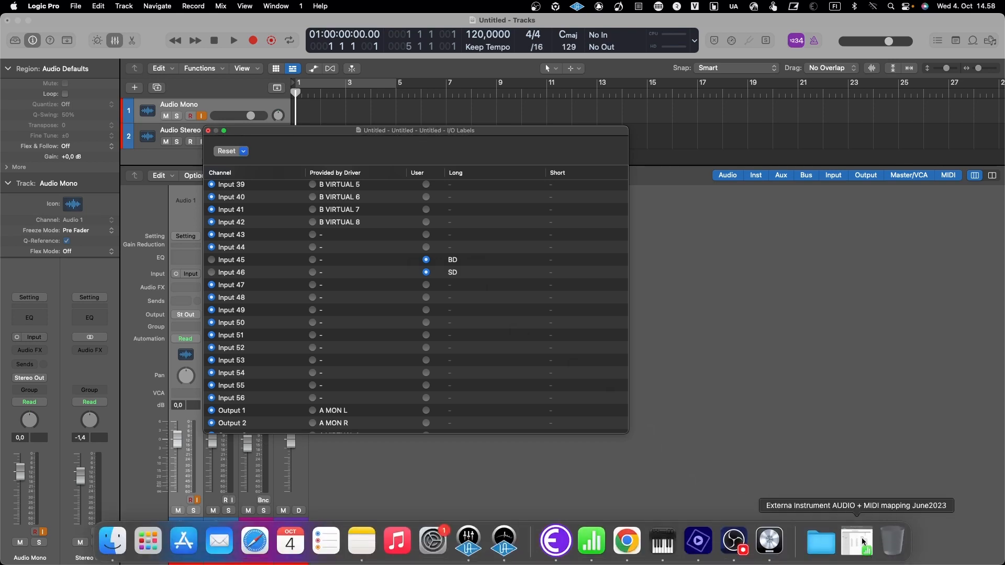
- Switch to the AUDIO + MIDI mapping spreadsheet in Numbers and look up the input numbers of the Roland TR-8S's individual drum channels
click(861, 541)
click(822, 391)
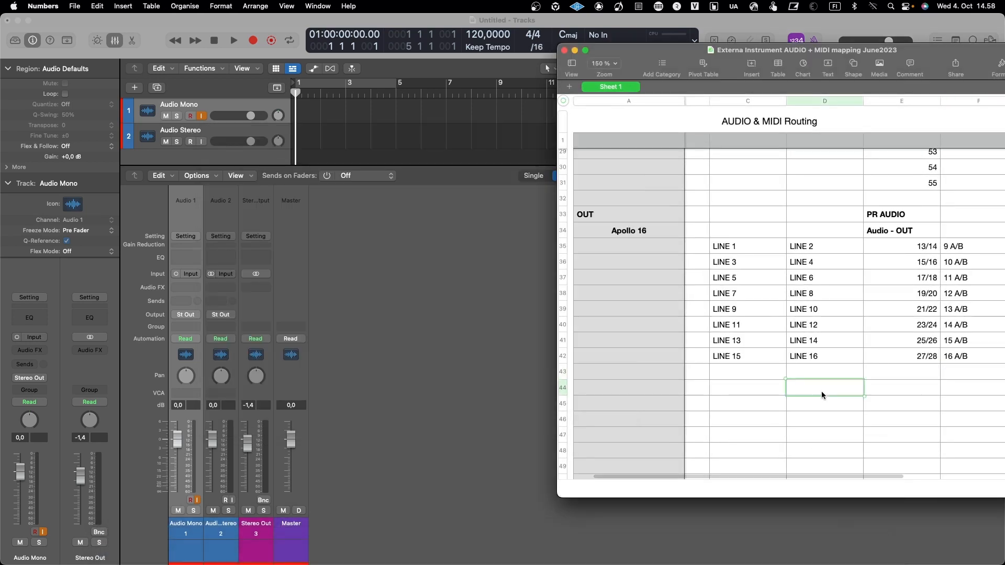
scroll(822, 382, up, 3)
scroll(822, 373, up, 6)
scroll(822, 374, down, 1)
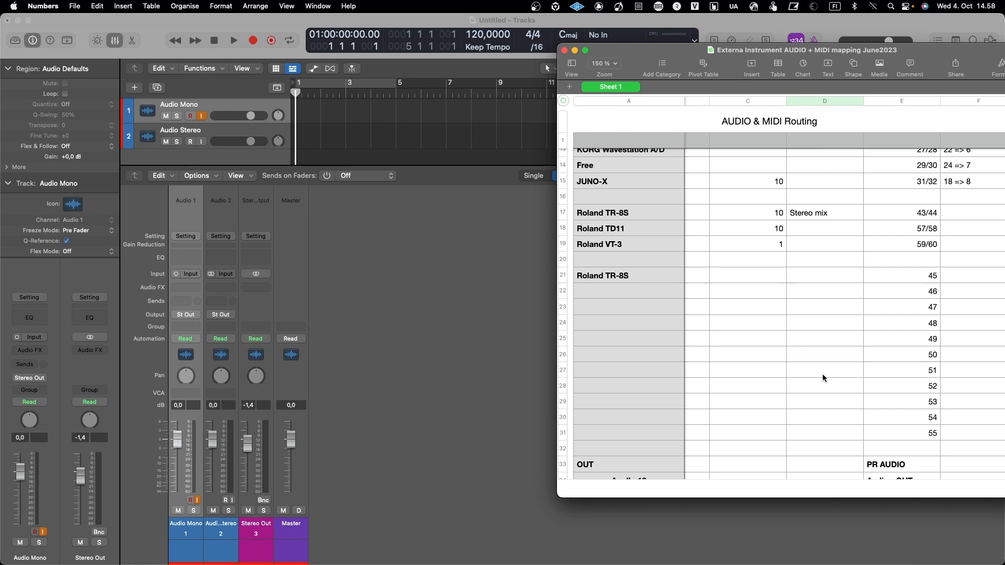
scroll(822, 374, left, 2)
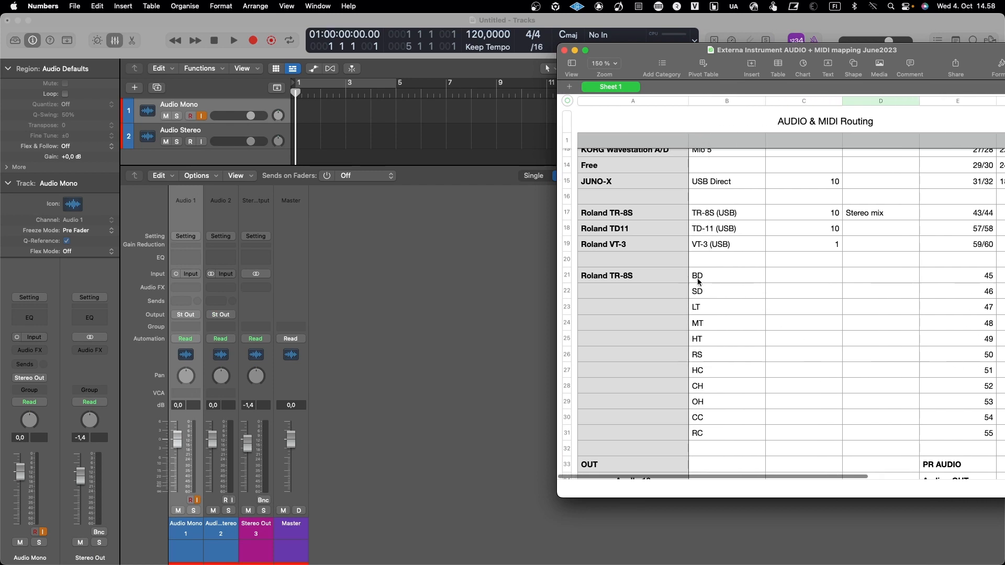
click(505, 352)
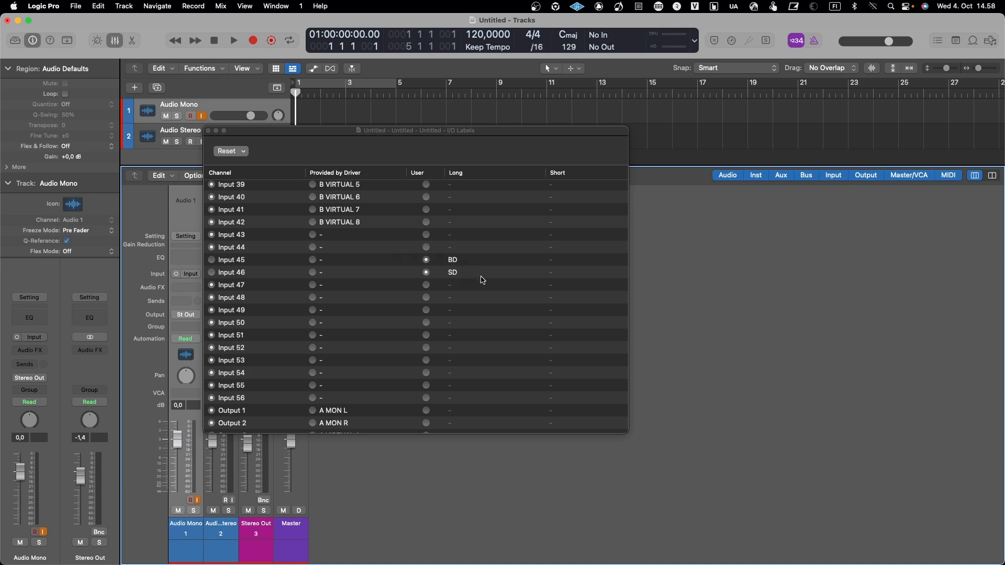
key(ctrl+Up)
click(699, 310)
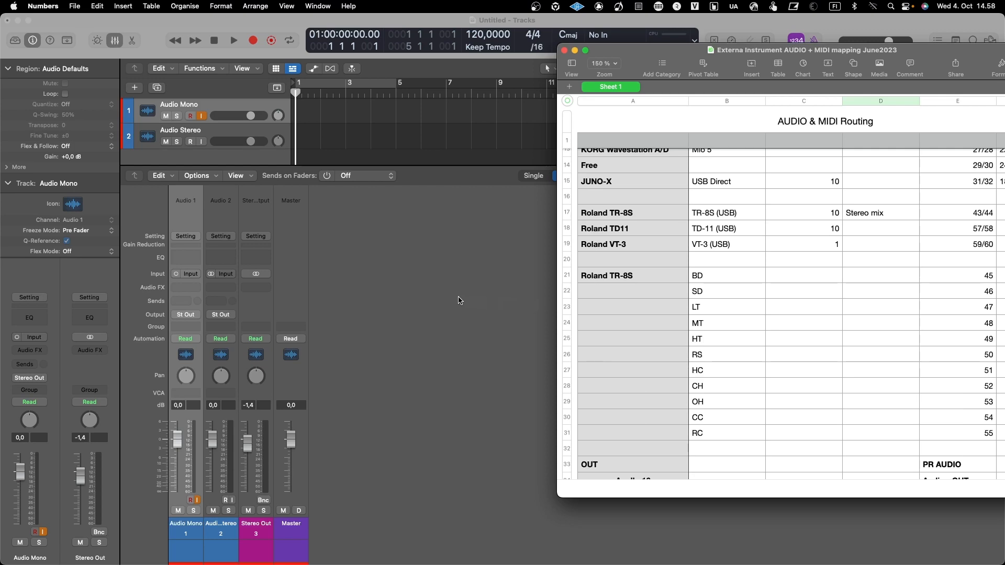
- Return to the I/O labels in Logic Pro, give Input 47 the long user label LT and close the label list
key(ctrl+Up)
click(498, 321)
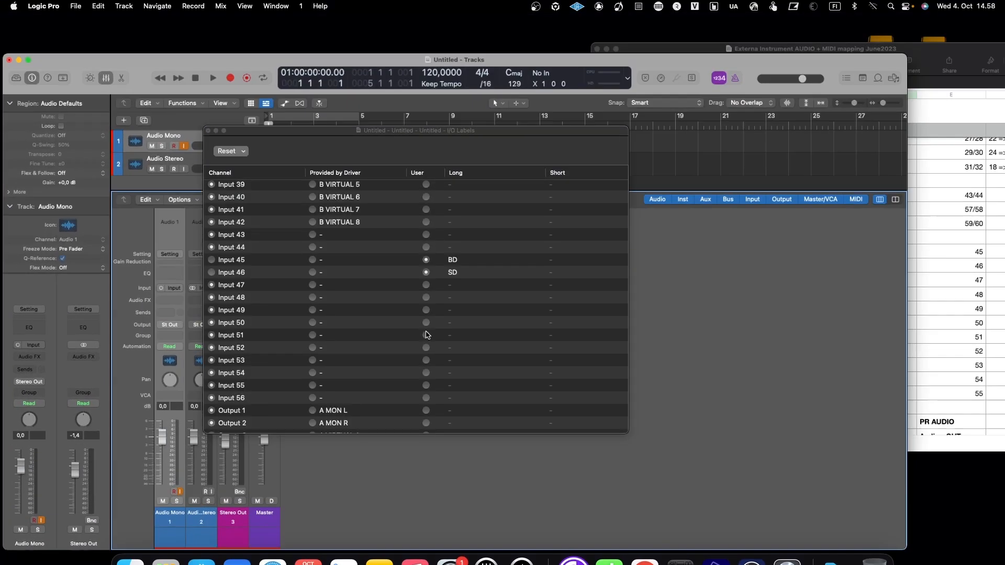
click(469, 287)
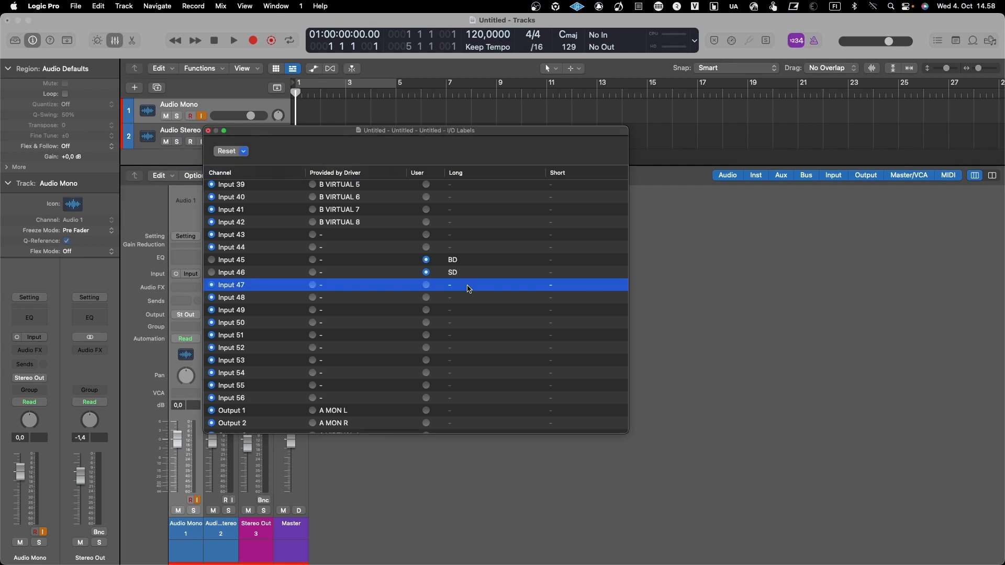
click(426, 286)
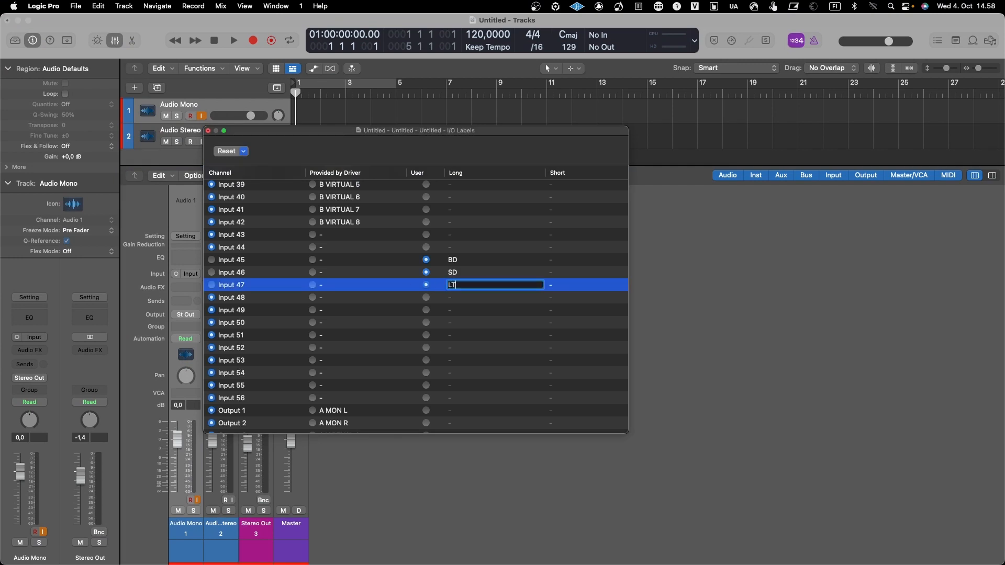
key(Return)
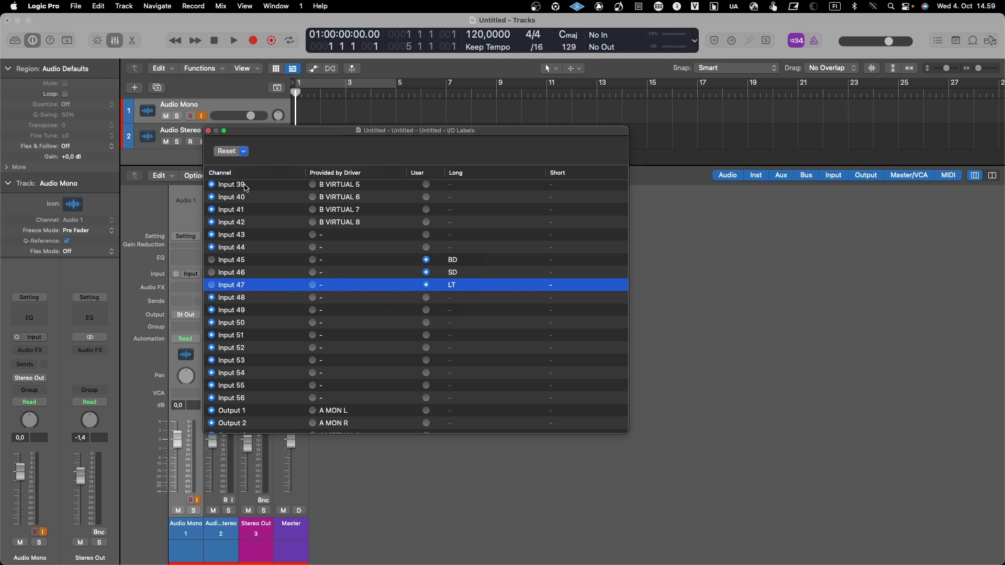
click(208, 131)
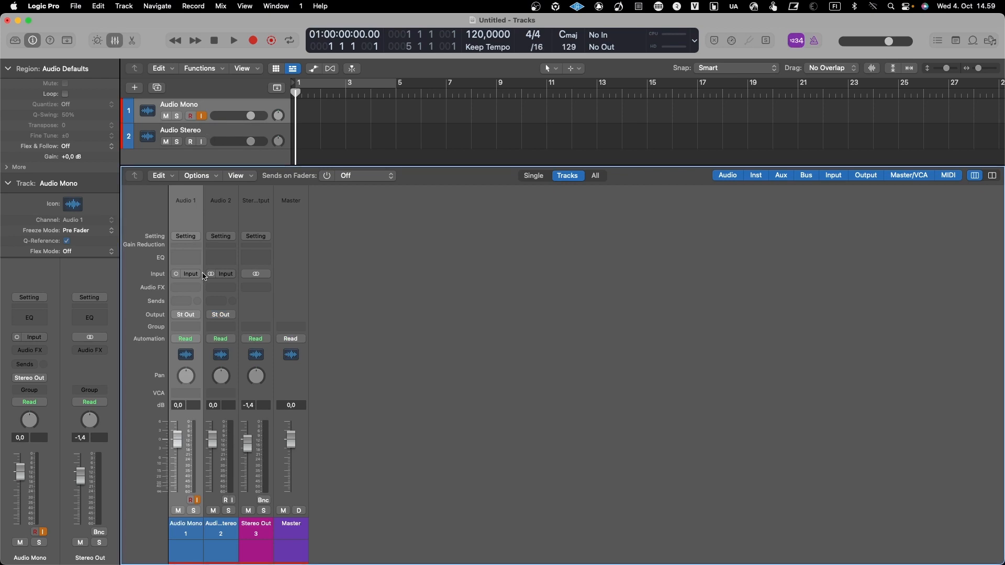
- Set the input of the Audio Mono channel strip to Input 45 (BD)
click(186, 276)
mouse_move(207, 289)
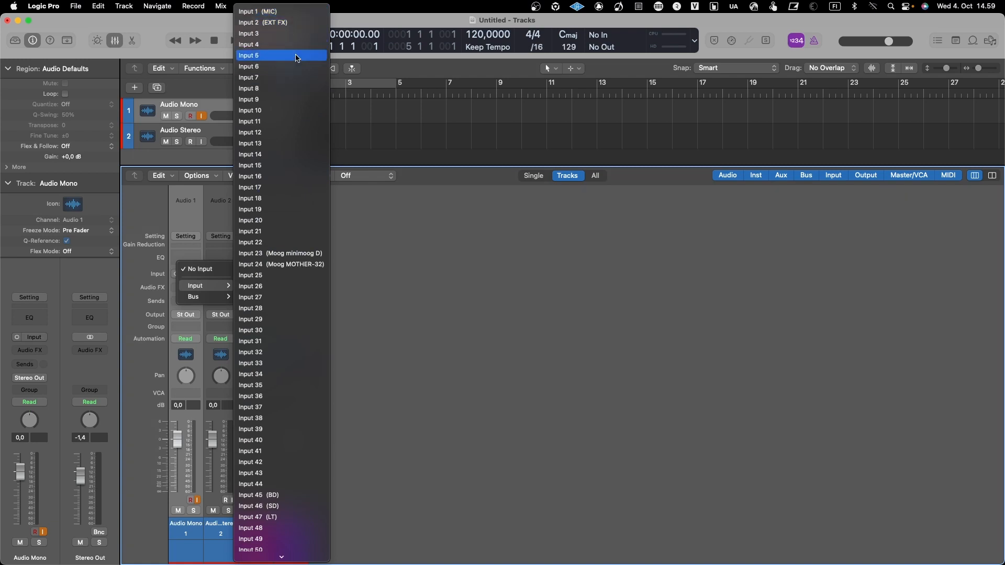
scroll(301, 343, down, 2)
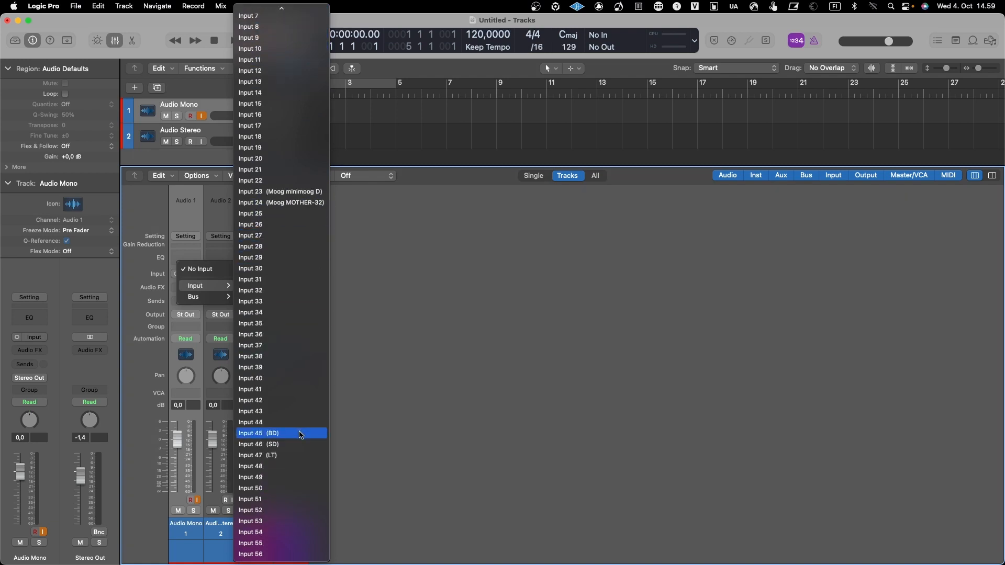
click(301, 433)
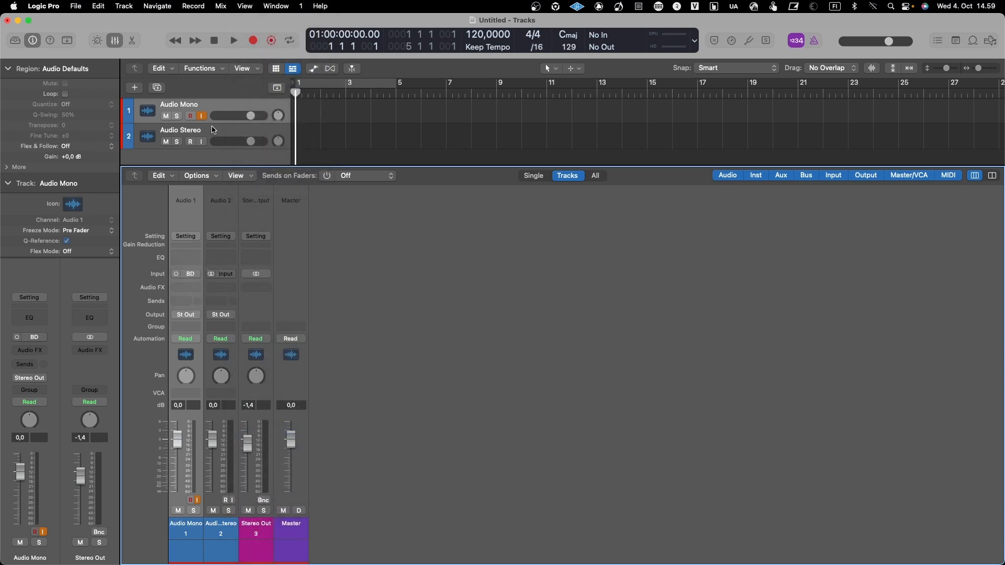
- Move input monitoring from Audio Mono to Audio Stereo and set the Audio Stereo input to Input 43-44 (TR-8S STR)
click(201, 141)
click(201, 116)
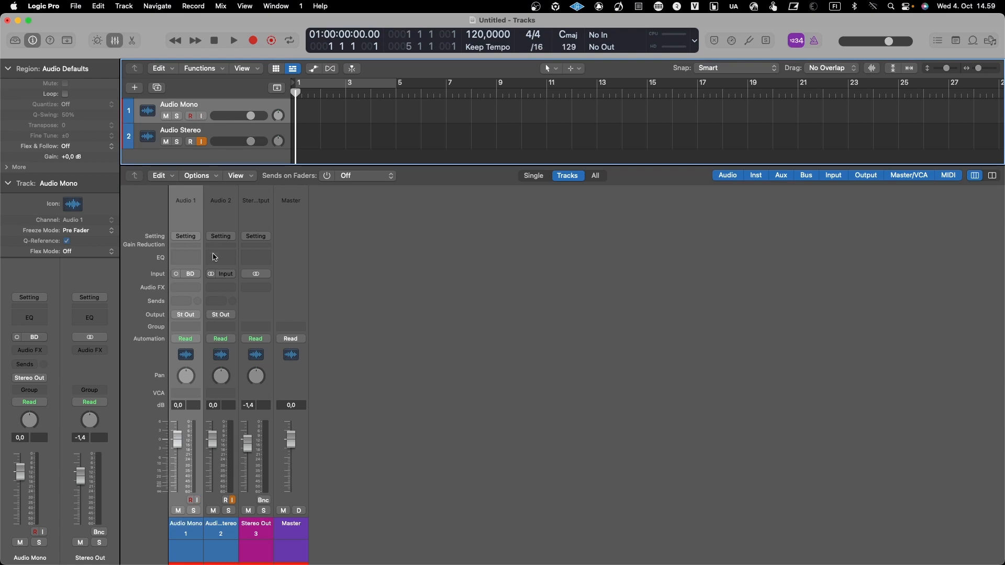
click(225, 275)
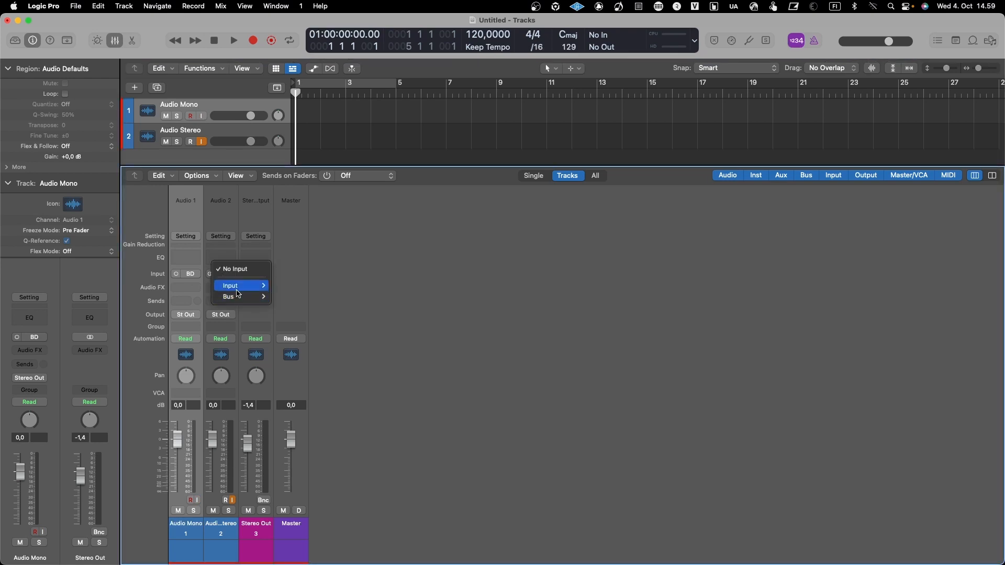
mouse_move(256, 288)
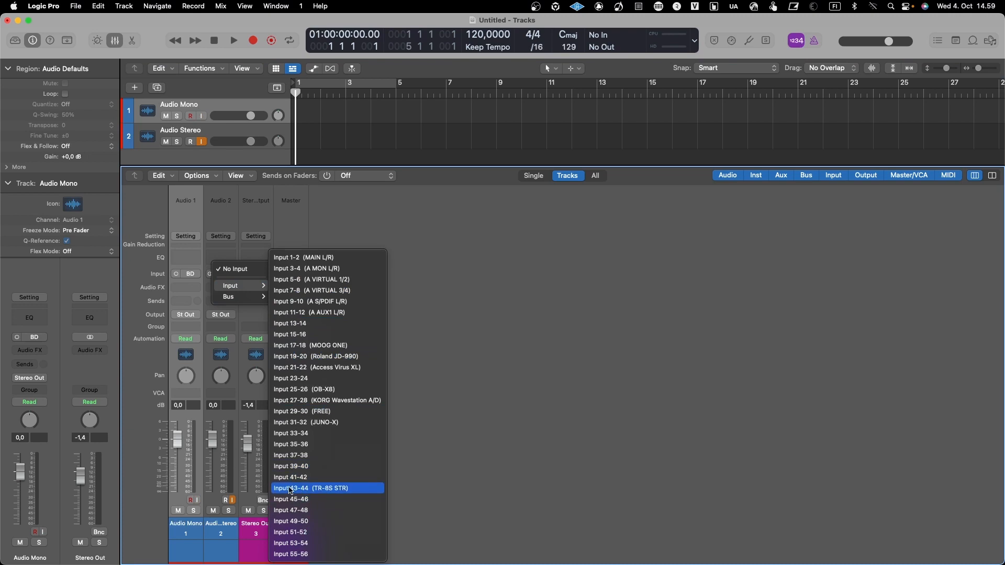
click(344, 492)
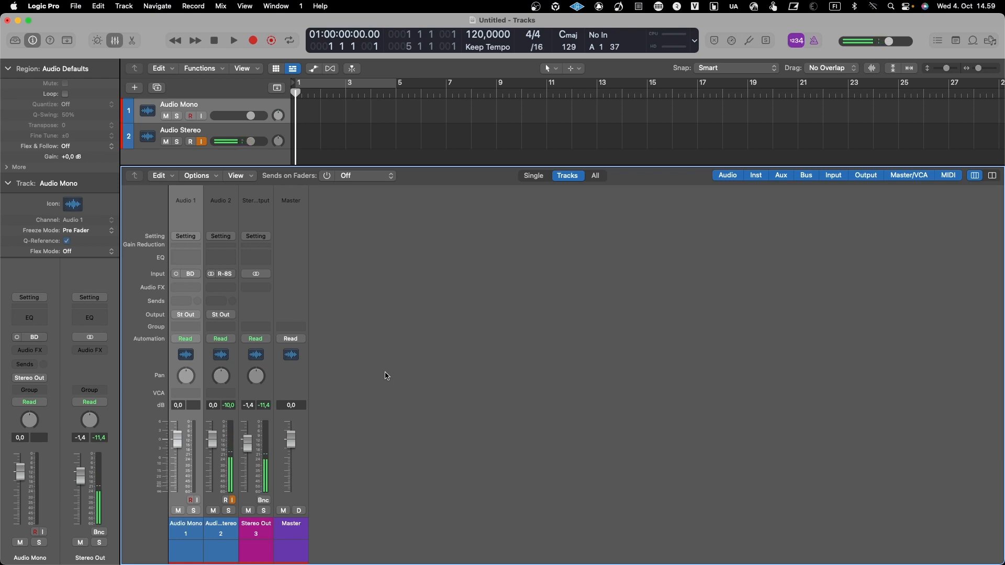
- Turn off input monitoring on Audio Stereo, and audition Audio Mono by briefly enabling its input monitoring
click(201, 141)
click(202, 116)
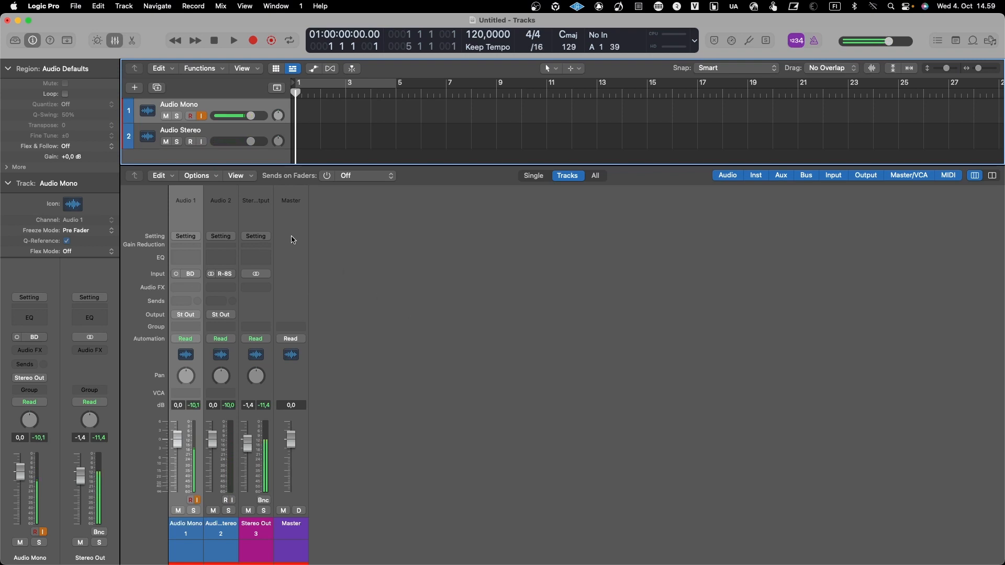
click(202, 117)
- Examine the output destinations offered for the Audio Stereo channel strip, leaving its routing as it is
click(228, 316)
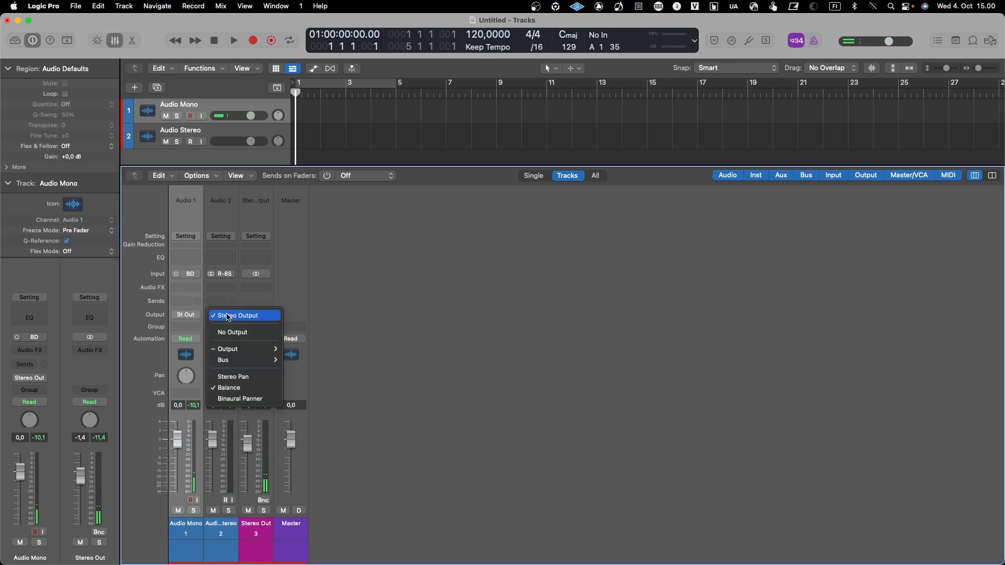
mouse_move(233, 353)
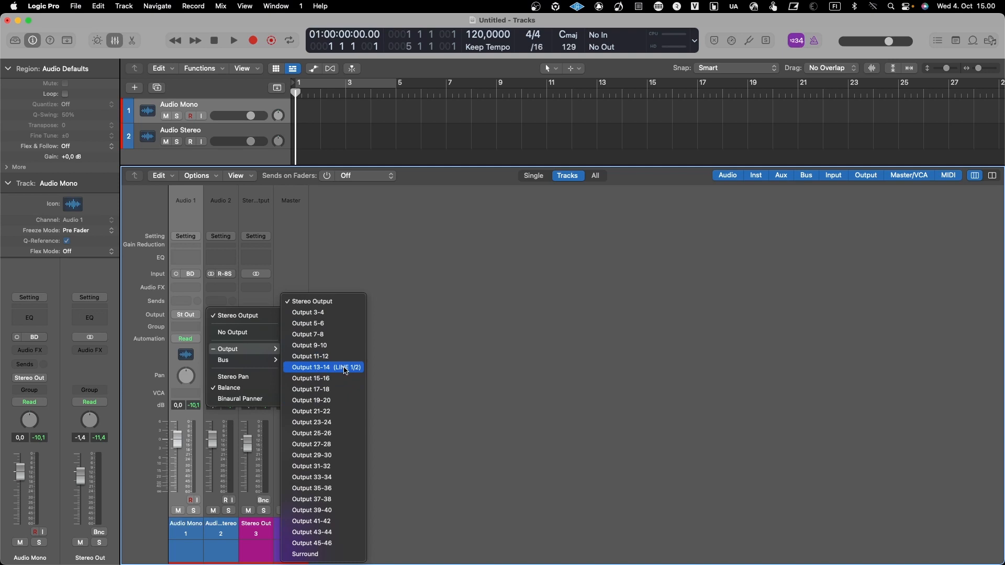
click(448, 329)
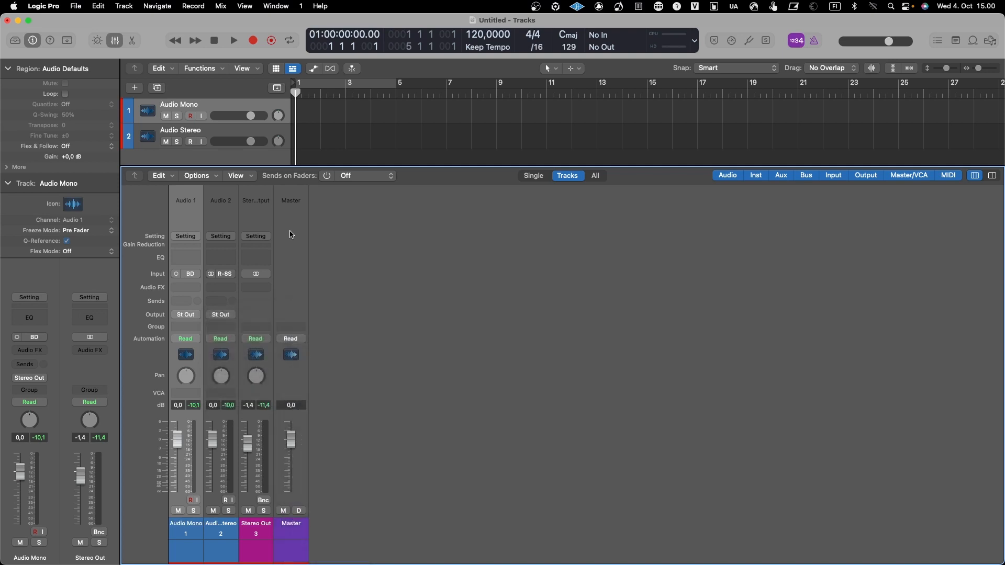
- In the I/O Labels, enable a user label for stereo Output 15-16 and set its long name to LINE 3/4
click(196, 177)
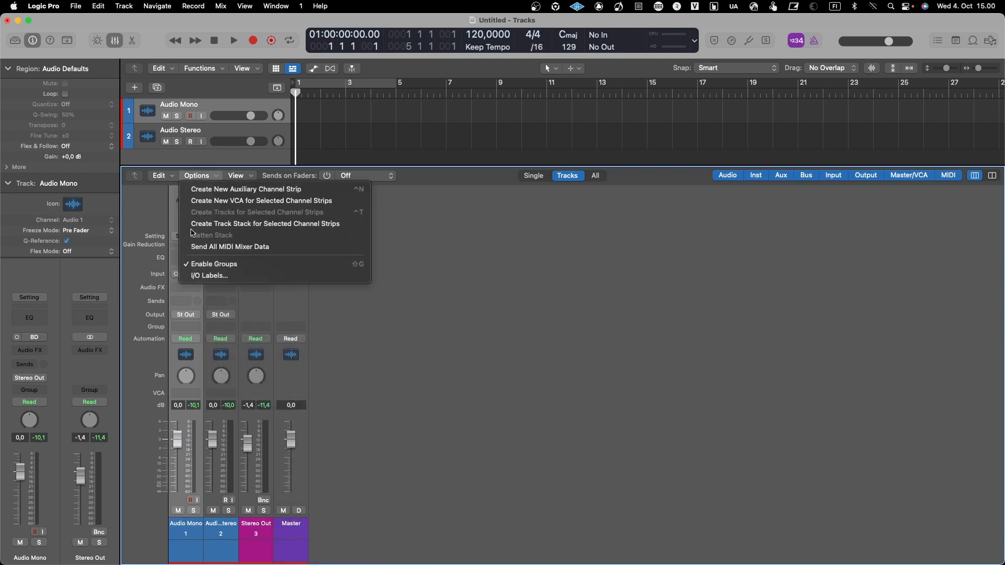
click(194, 278)
scroll(423, 337, down, 6)
scroll(423, 336, down, 12)
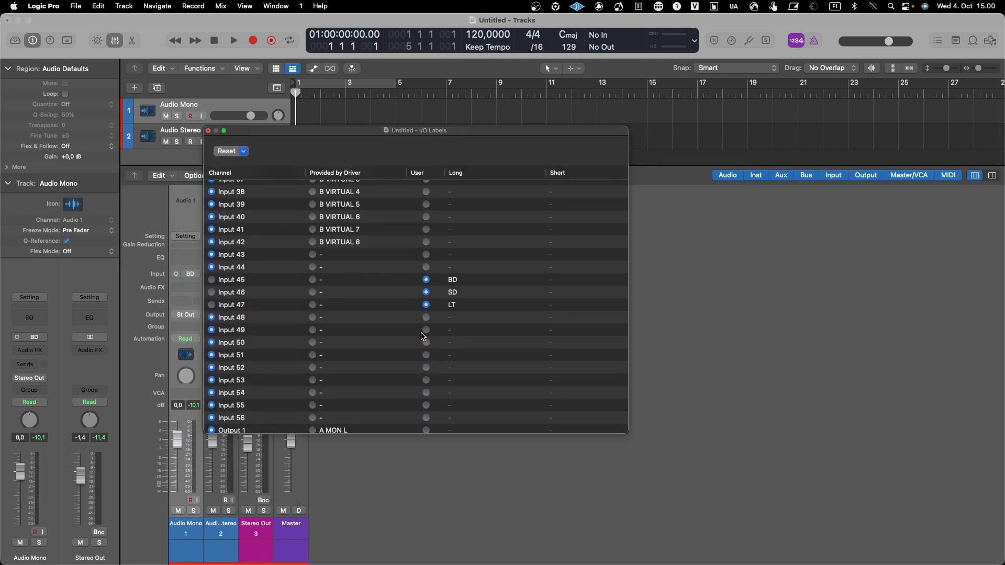
scroll(423, 336, down, 15)
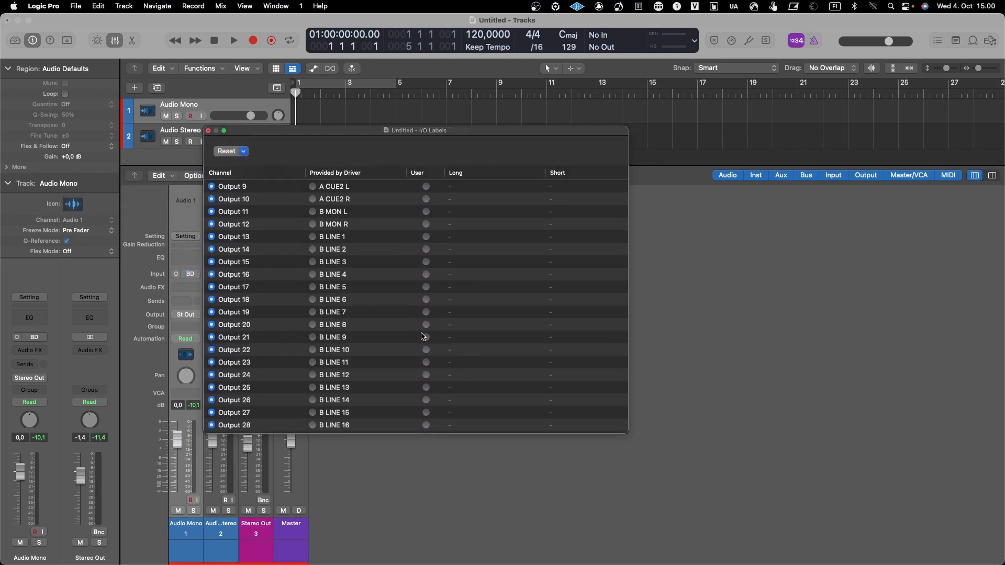
scroll(422, 336, down, 15)
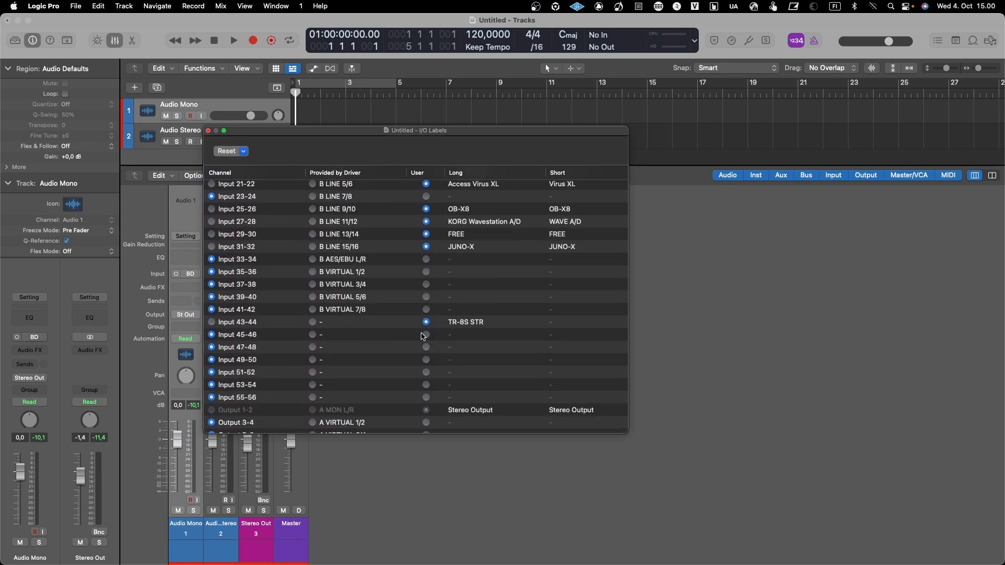
scroll(423, 337, down, 2)
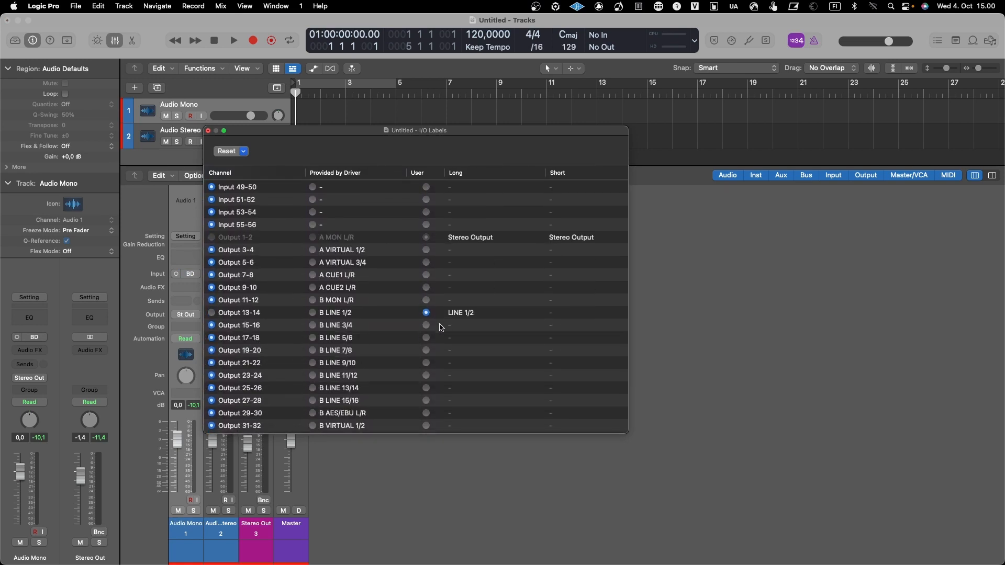
click(426, 326)
double_click(464, 325)
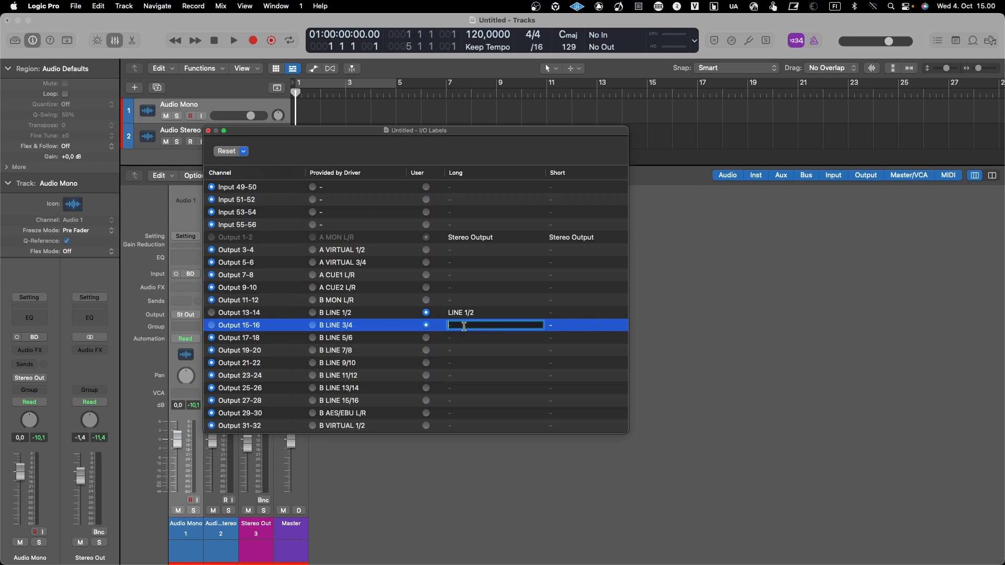
text(K)
key(BackSpace)
text(LINE 3/€)
key(BackSpace)
text(4)
key(Return)
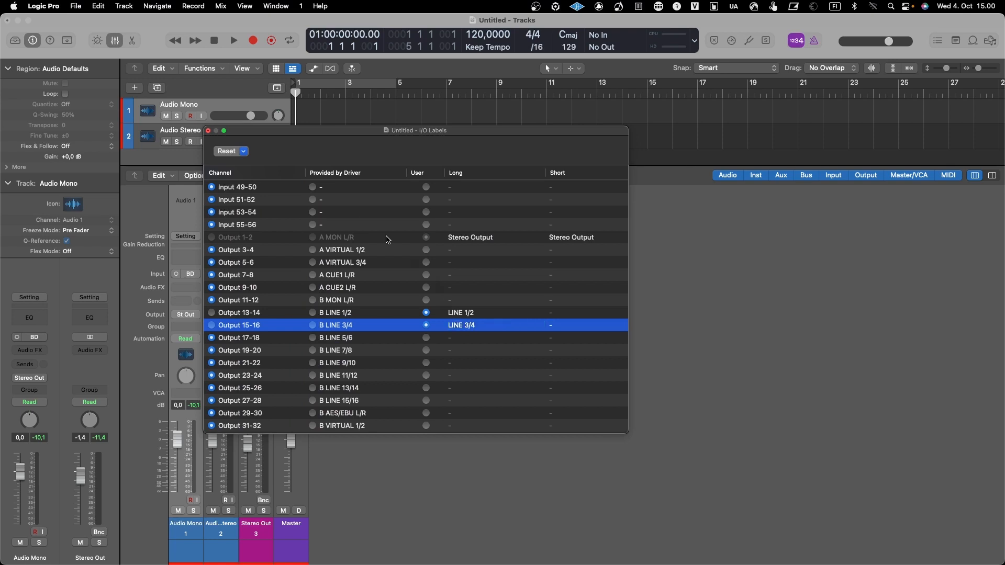
click(208, 131)
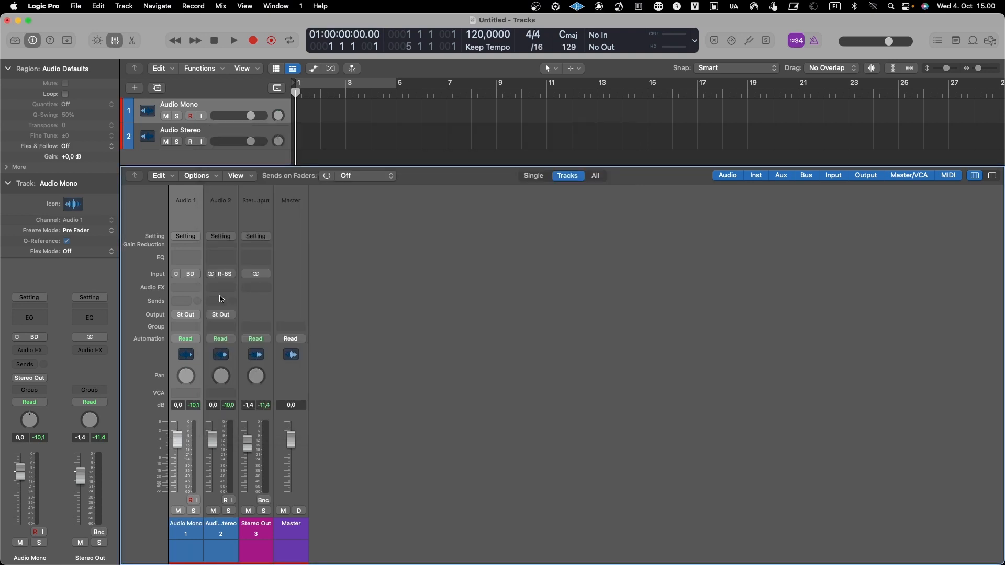
- Route the output of the Audio Stereo channel strip to Output 15-16 (LINE 3/4)
click(220, 315)
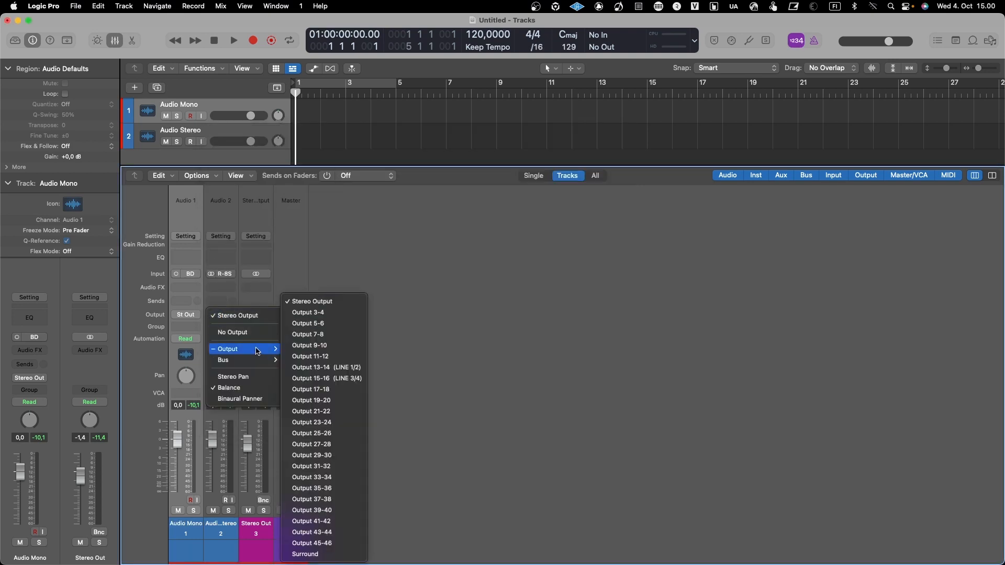
click(346, 379)
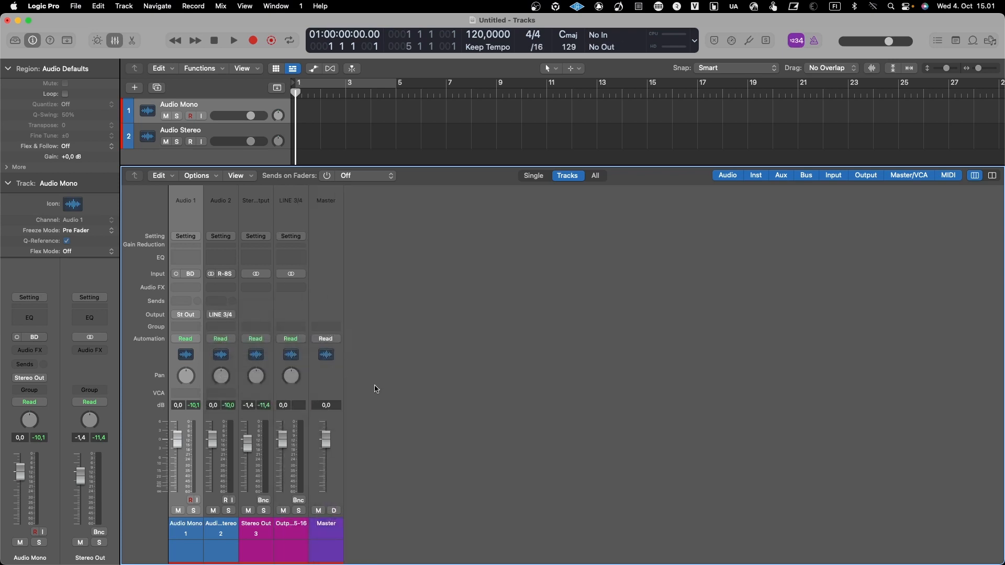